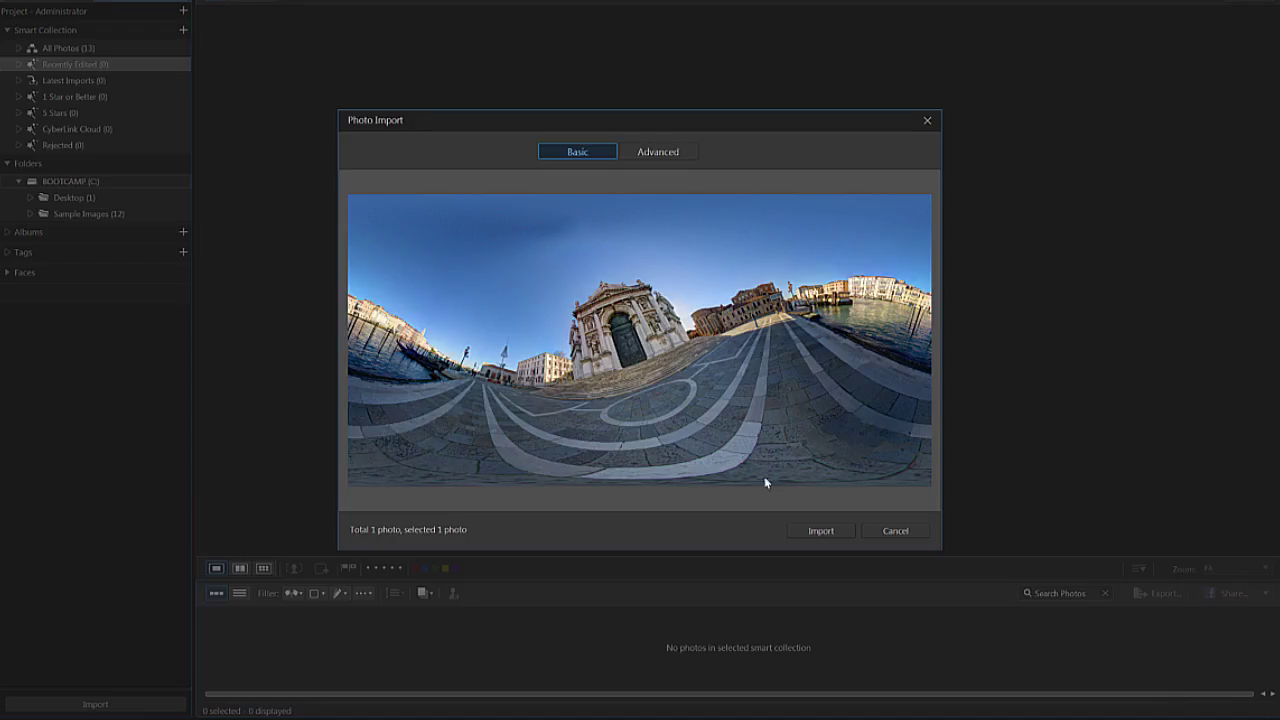
# Import the hiking photo, enable Tripod Removal, and choose 'Sky side as planet' in Little Planet.
pyautogui.click(802, 530)
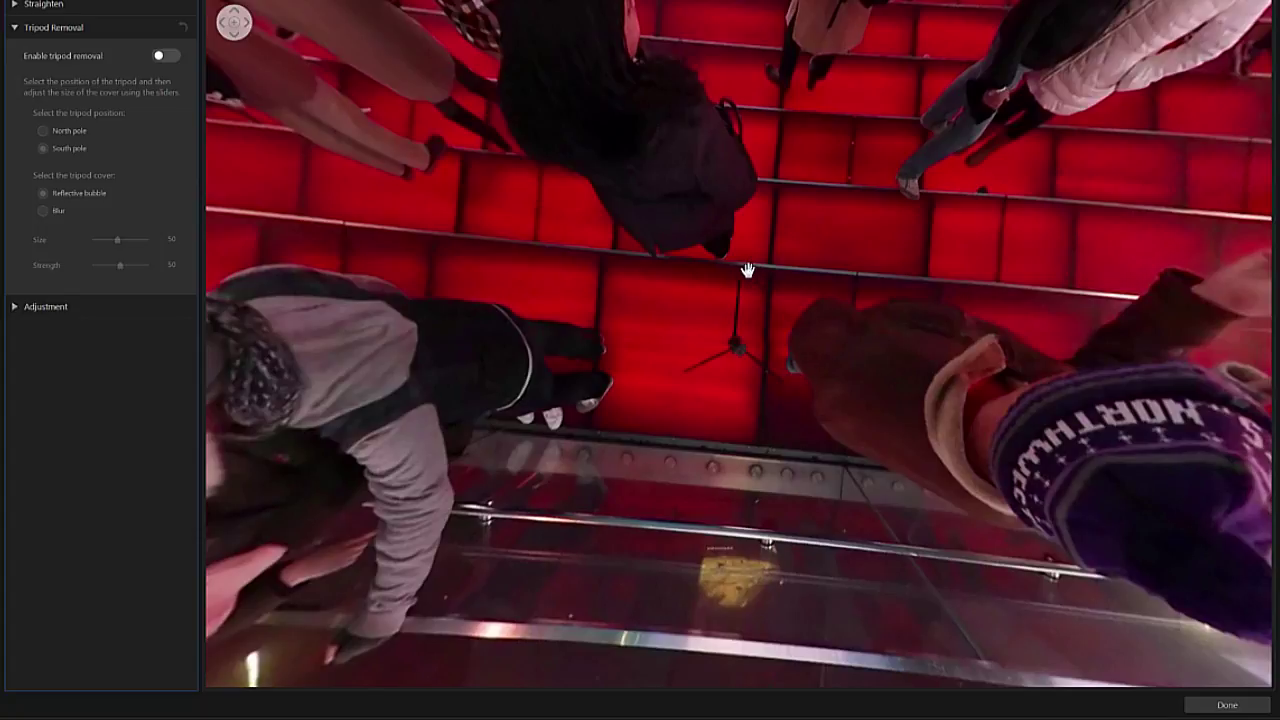
pyautogui.click(165, 56)
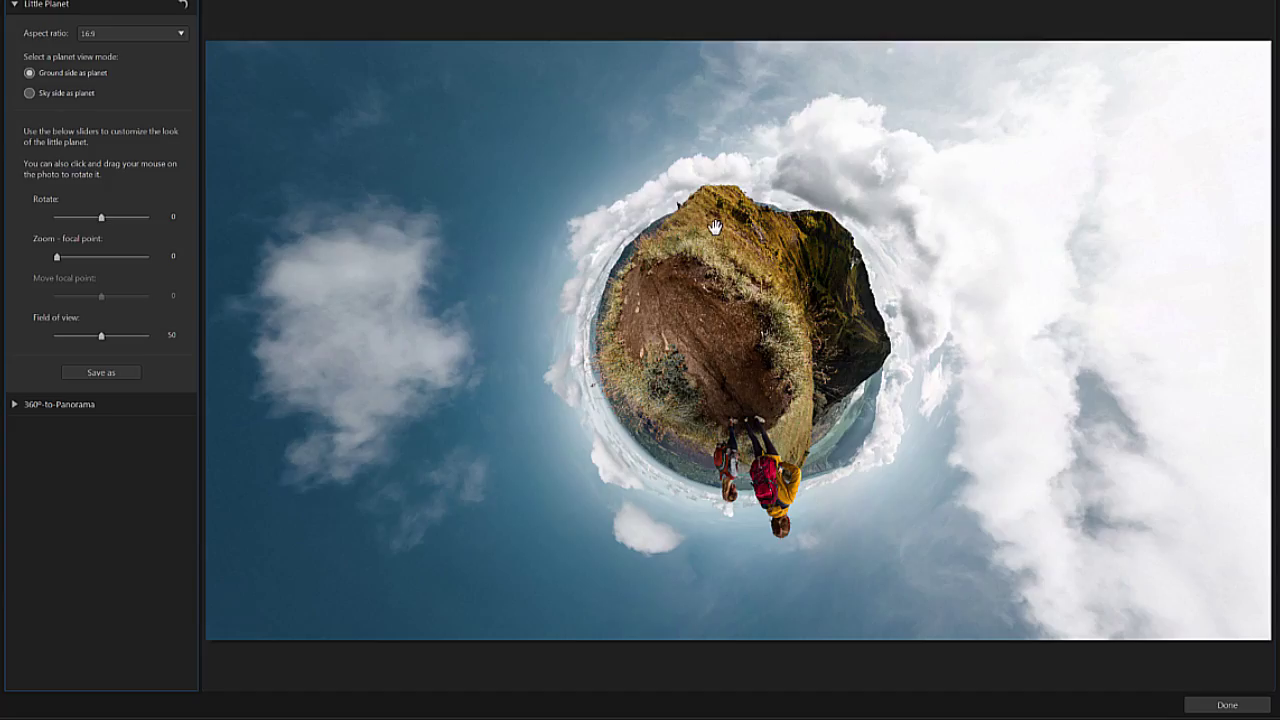
pyautogui.click(29, 93)
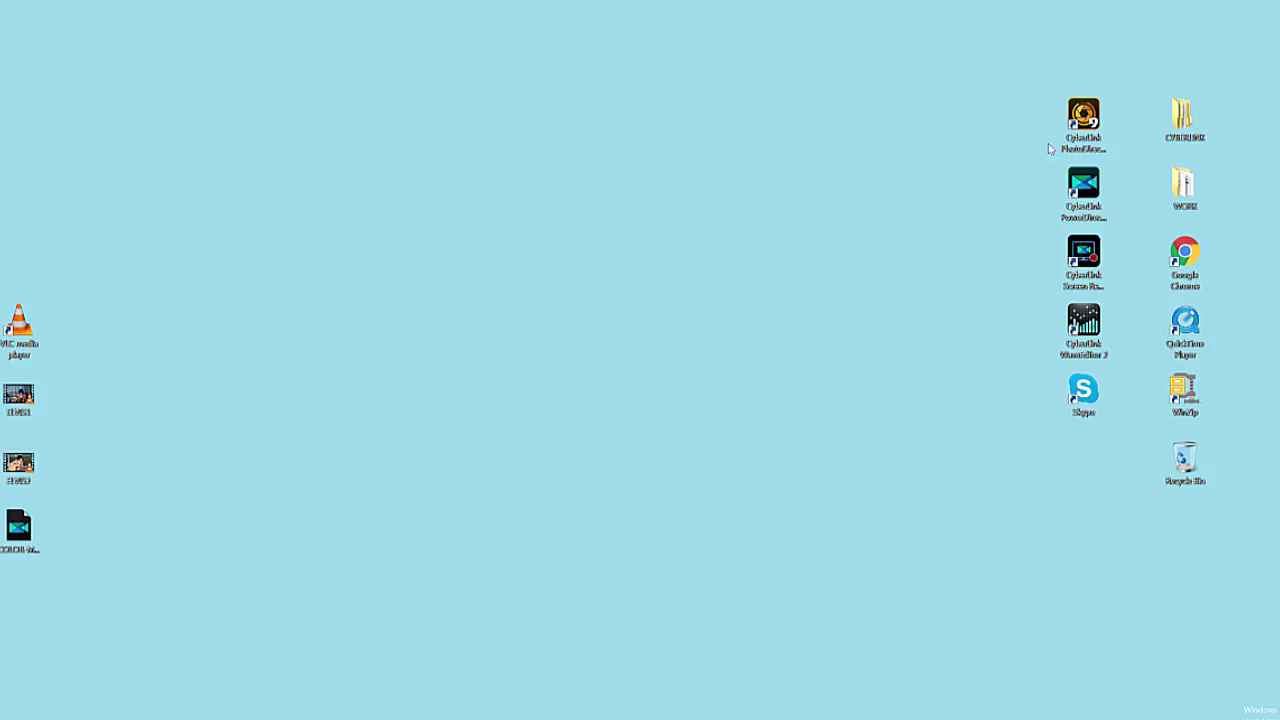
# Launch PhotoDirector and import the Venice photo 1-ITALY.jpg through Import > Photos.
pyautogui.doubleClick(1083, 118)
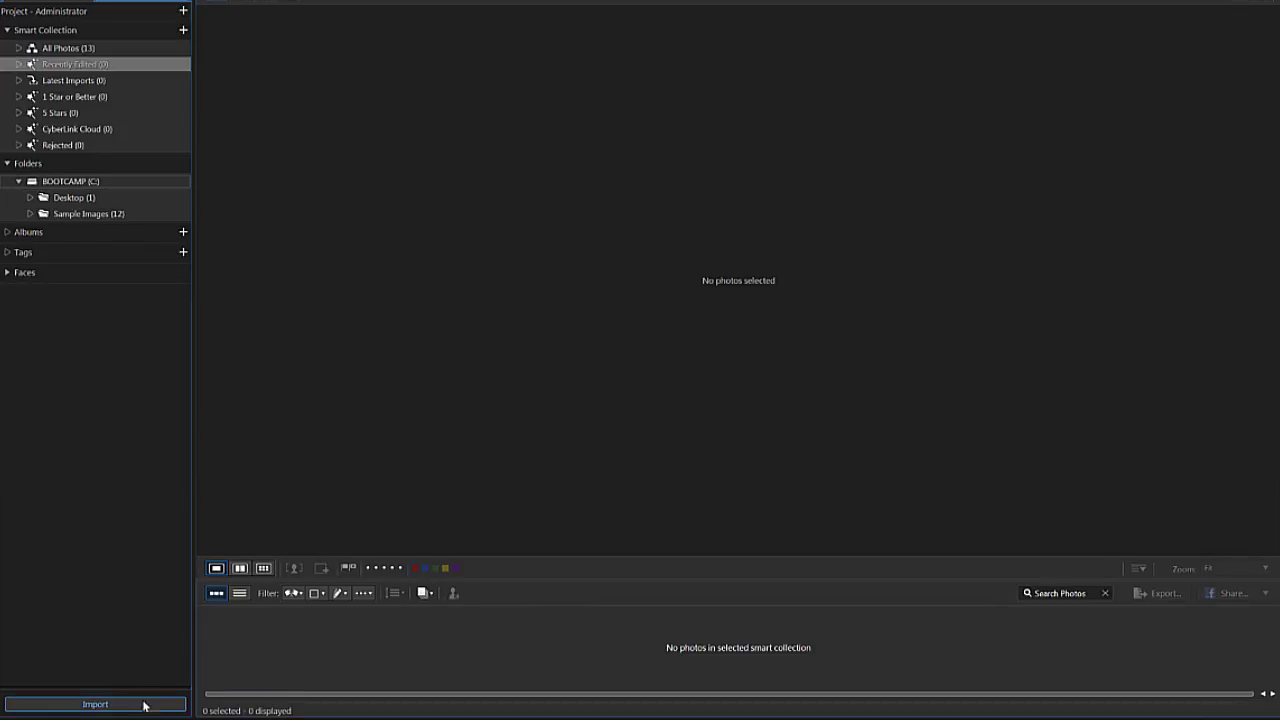
pyautogui.click(143, 705)
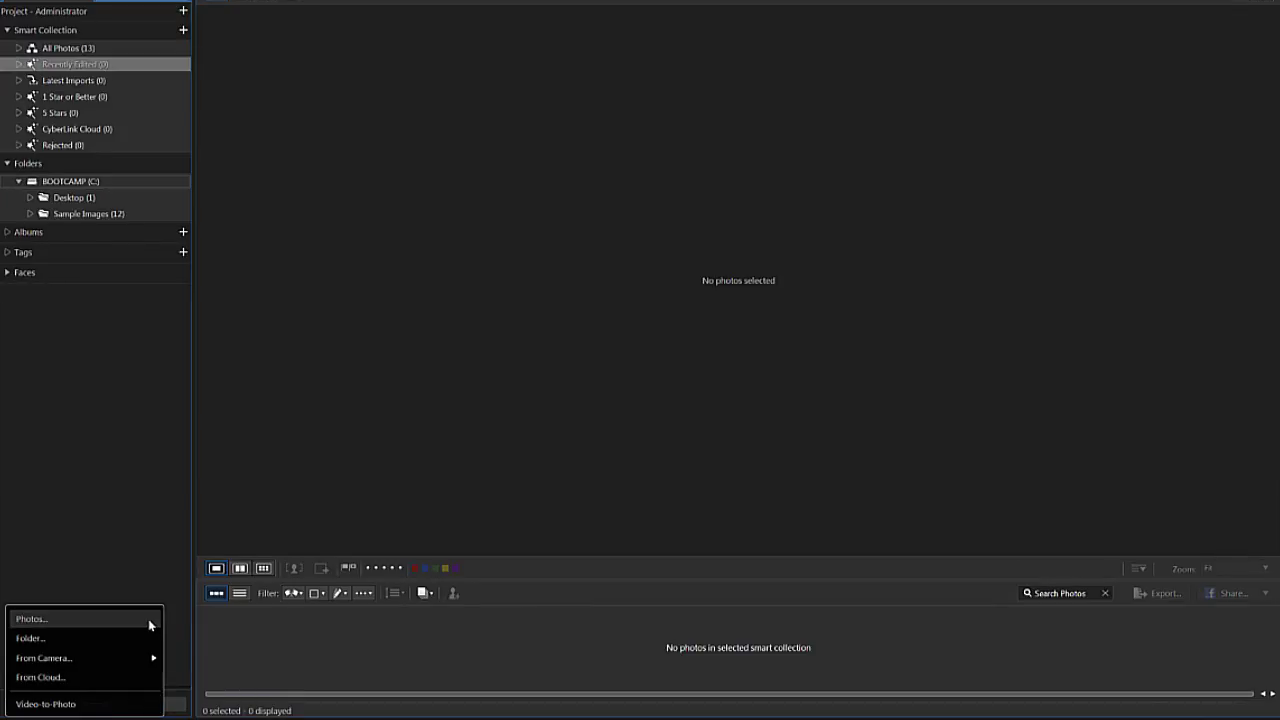
pyautogui.click(148, 619)
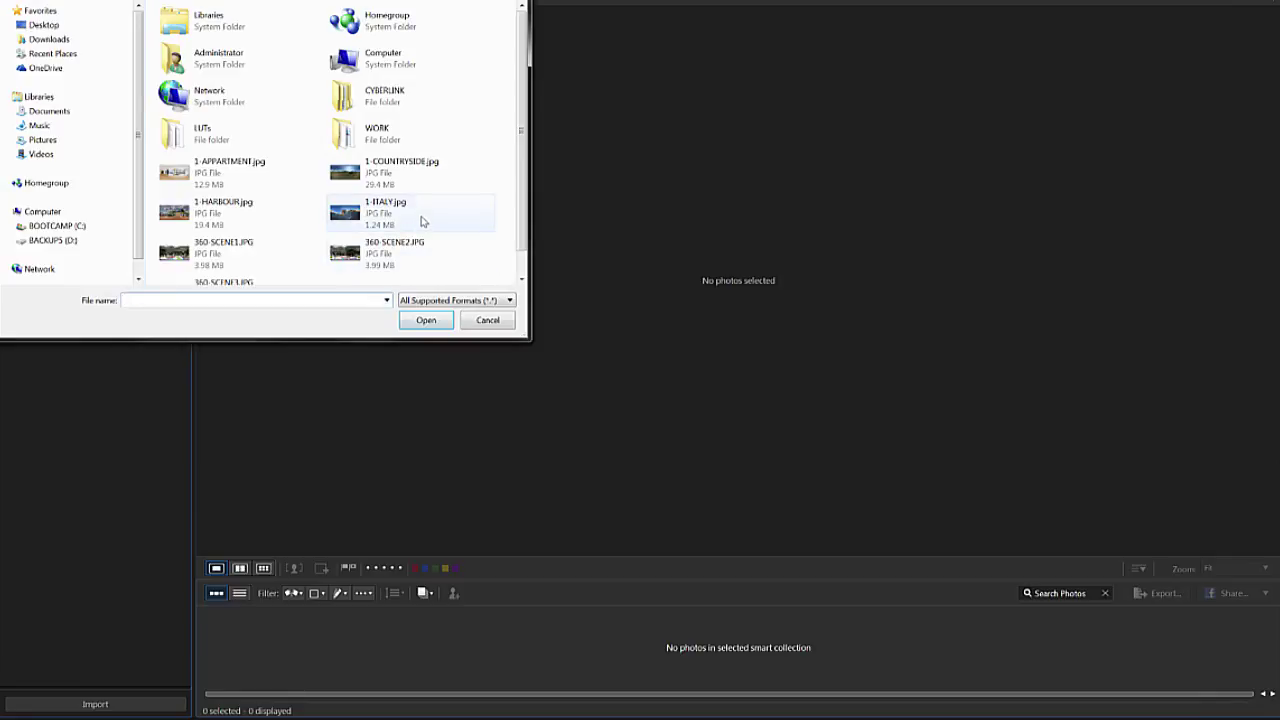
pyautogui.doubleClick(423, 221)
pyautogui.click(801, 531)
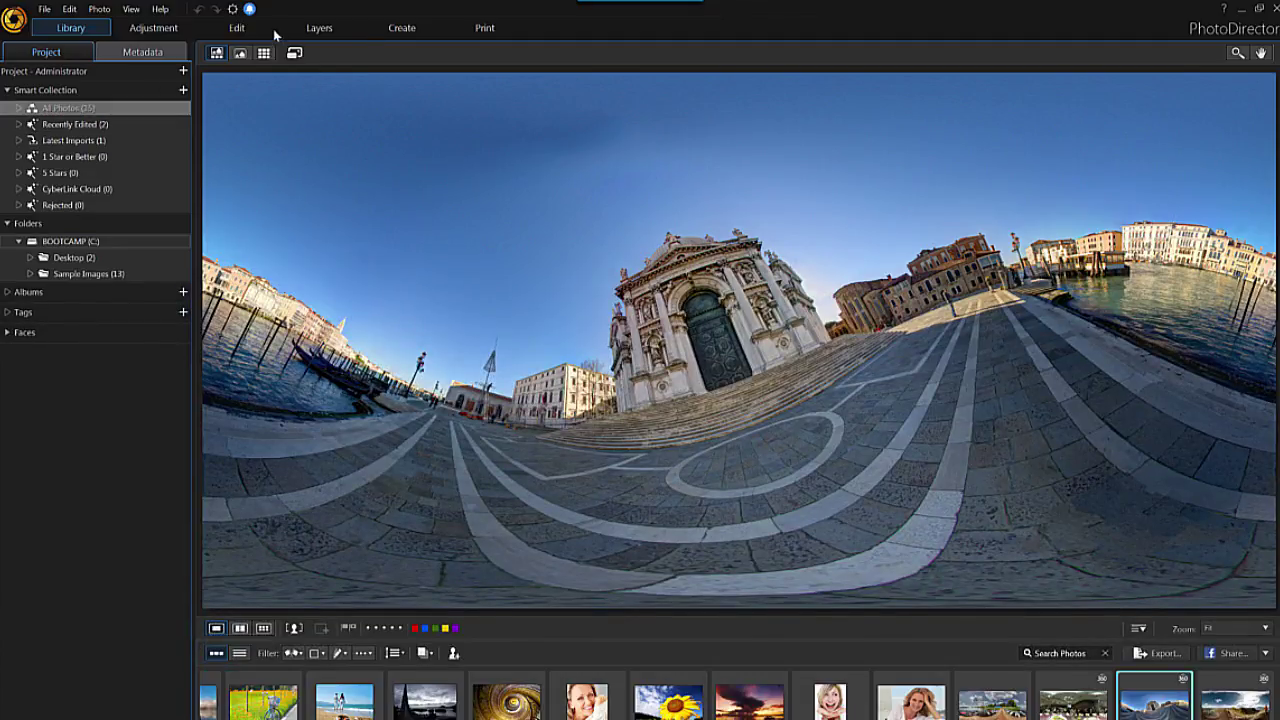
# Open the Venice photo in the Edit tab's 360° Photo Editor Straighten tool.
pyautogui.click(274, 34)
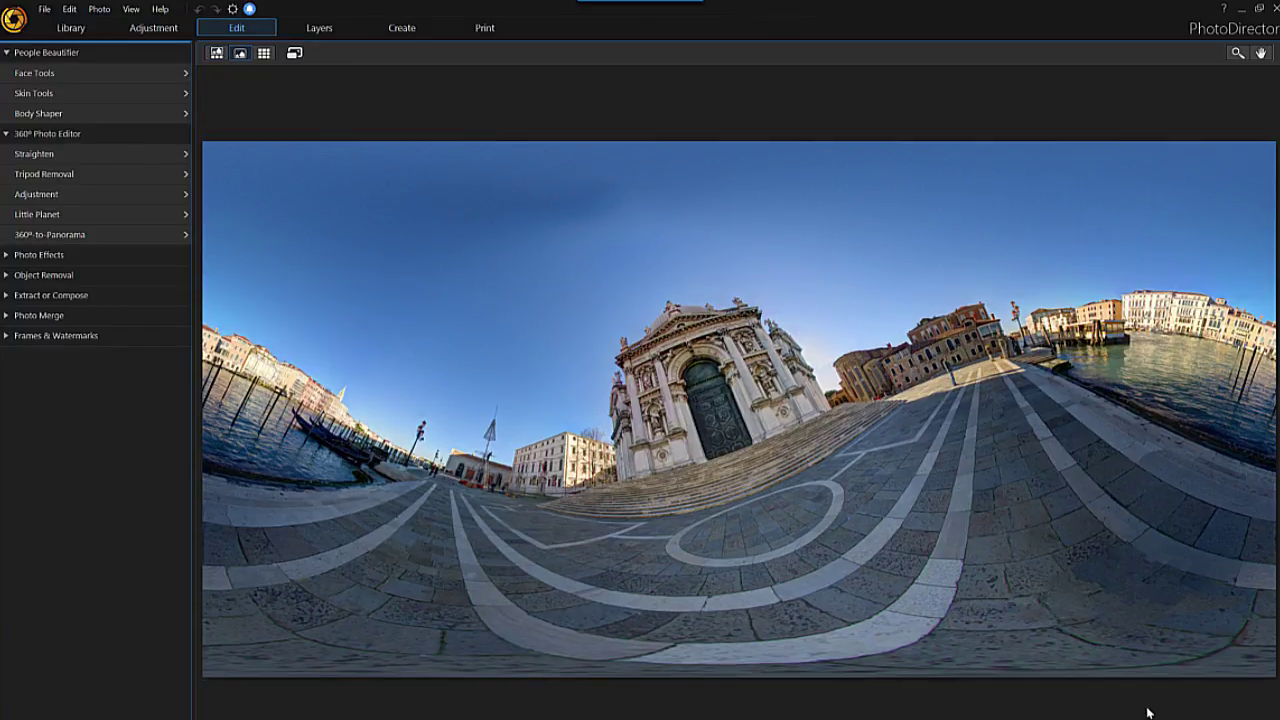
pyautogui.click(47, 133)
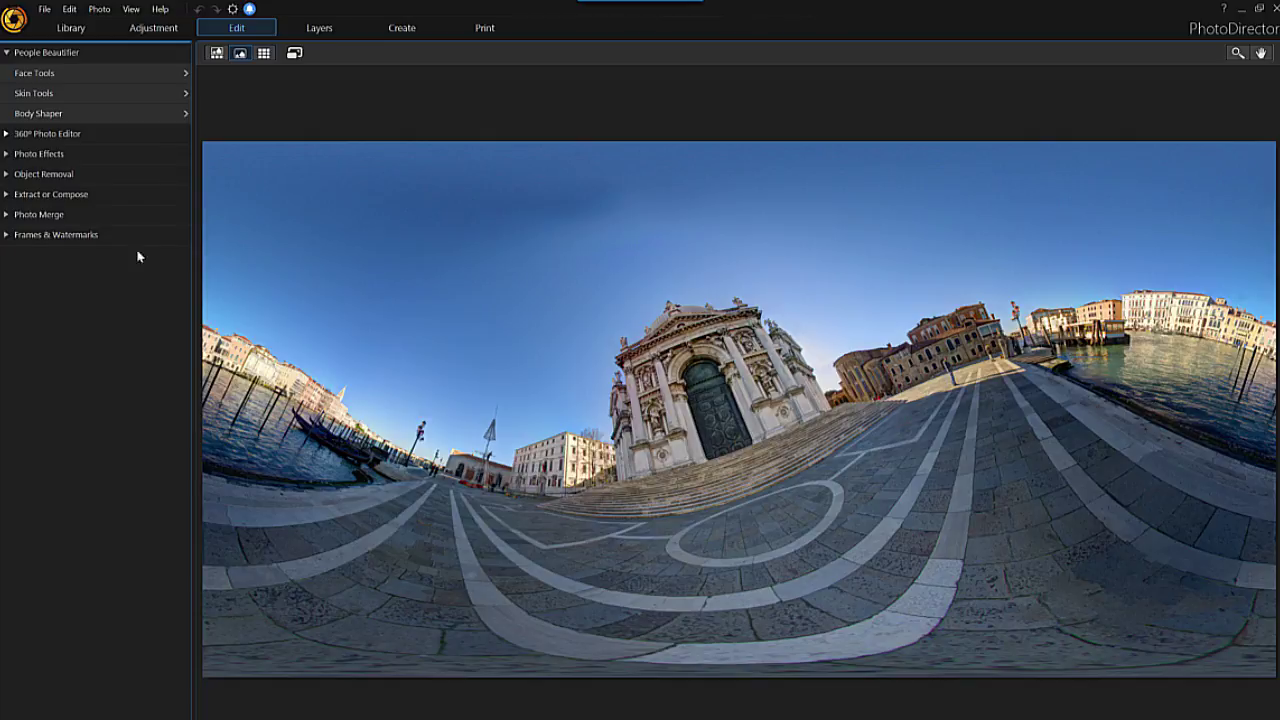
pyautogui.click(140, 134)
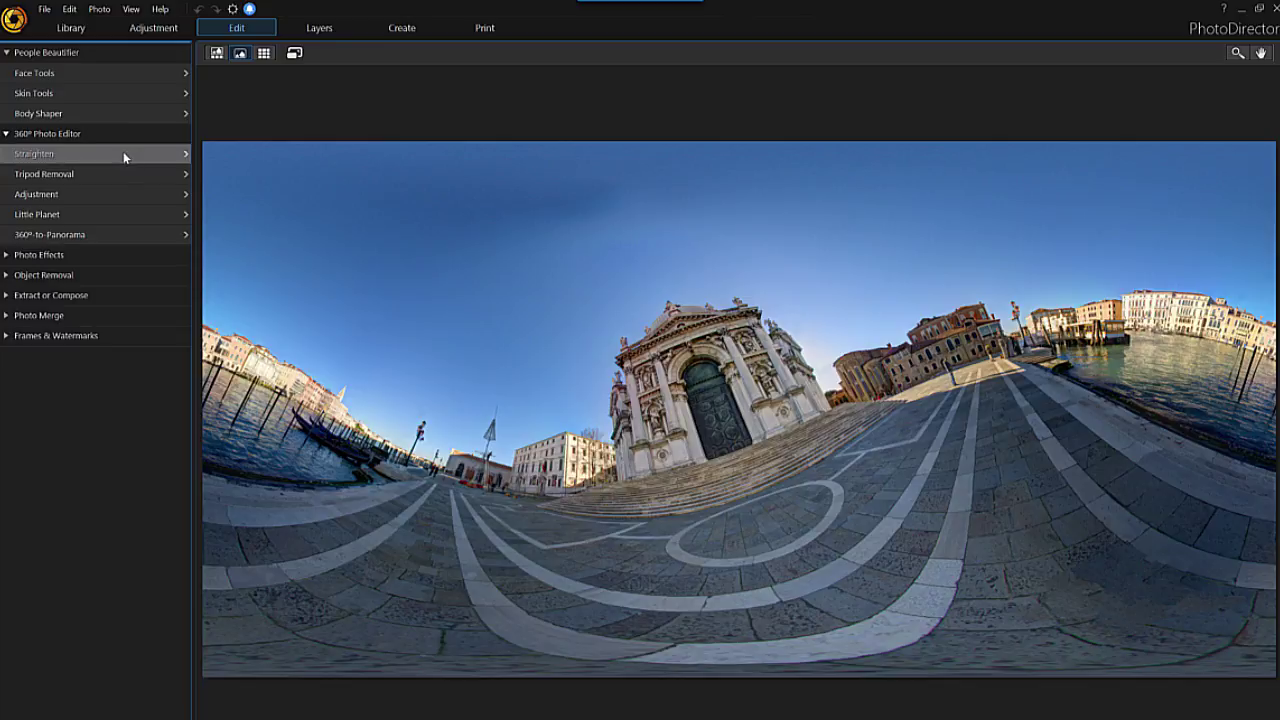
pyautogui.click(123, 154)
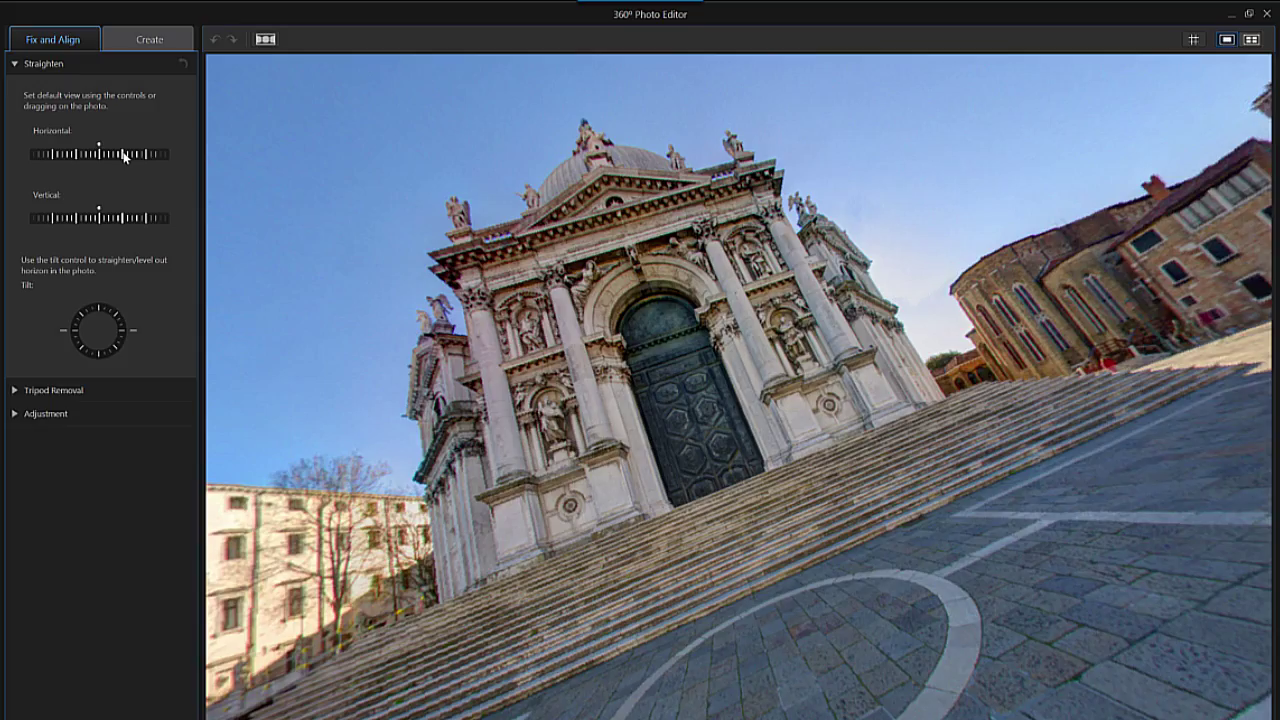
# Adjust the Horizontal, Vertical and Tilt controls so the church stands upright and level.
pyautogui.moveTo(100, 153); pyautogui.dragTo(99, 155)
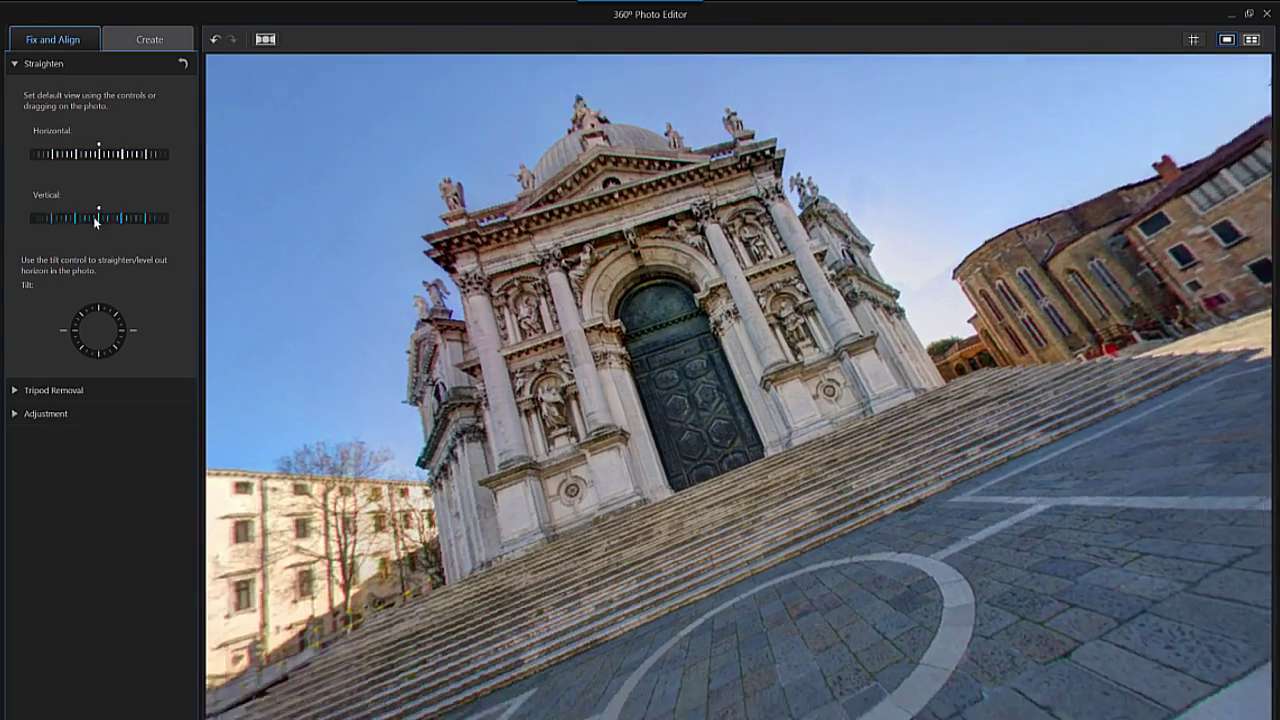
pyautogui.moveTo(93, 216); pyautogui.dragTo(100, 220)
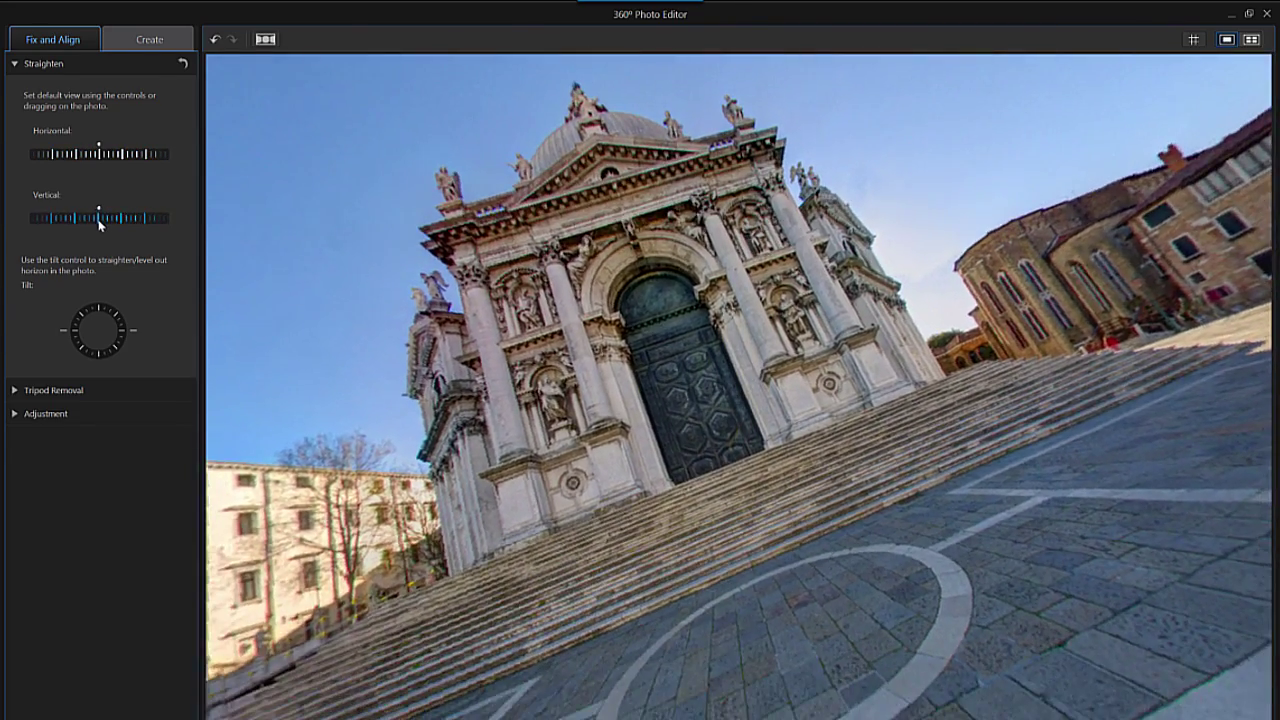
pyautogui.moveTo(115, 345); pyautogui.dragTo(133, 349)
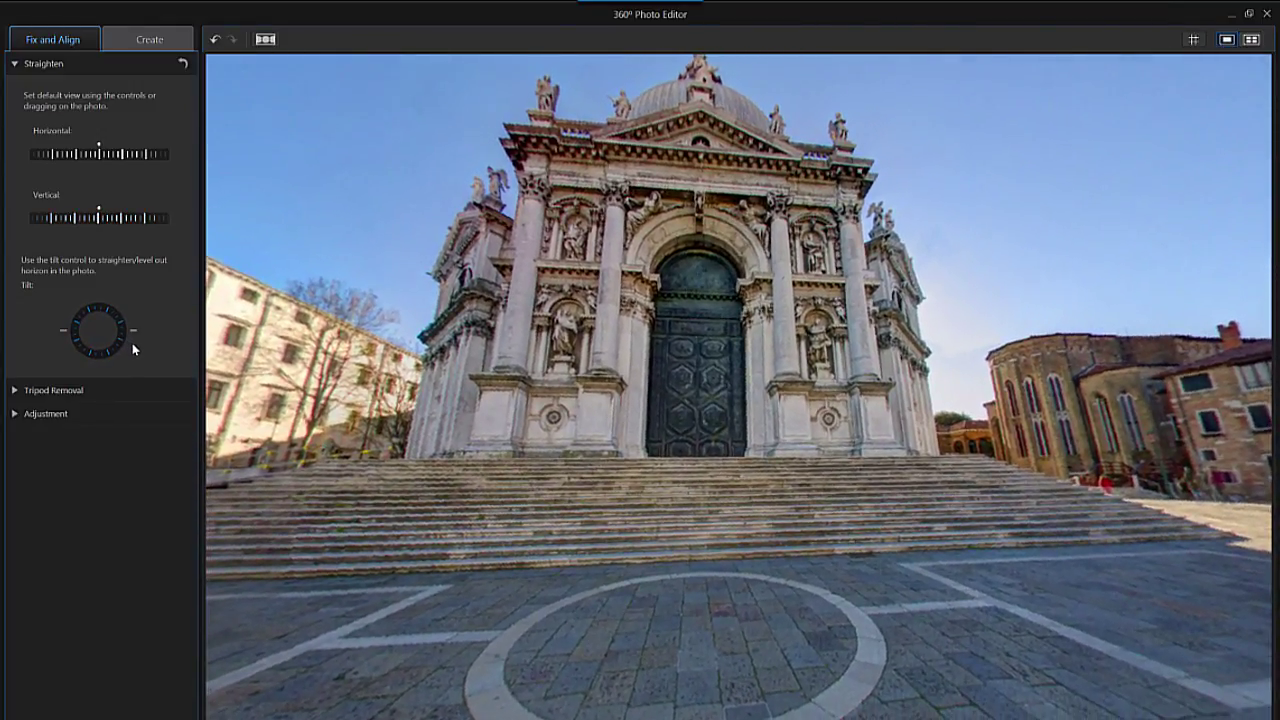
# Pan and tilt the Venice view, turning the church right and adjusting the horizon tilt.
pyautogui.moveTo(575, 575); pyautogui.dragTo(541, 573)
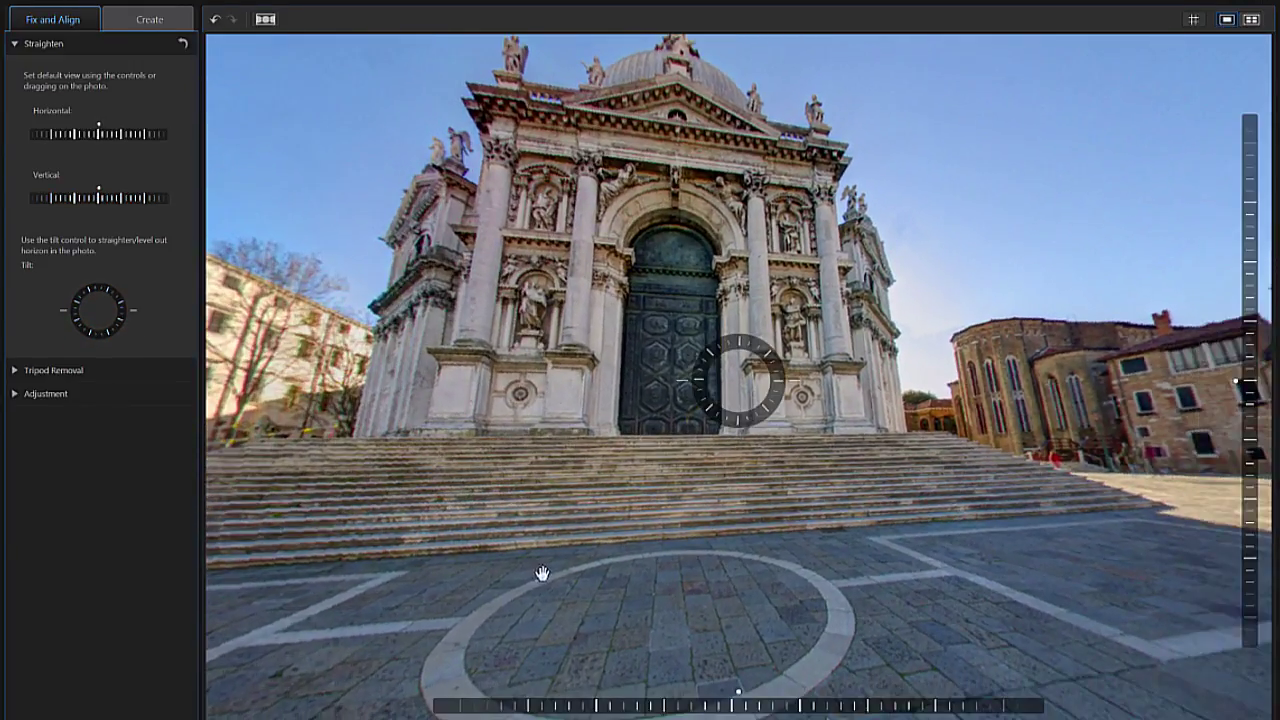
pyautogui.moveTo(737, 707); pyautogui.dragTo(775, 710)
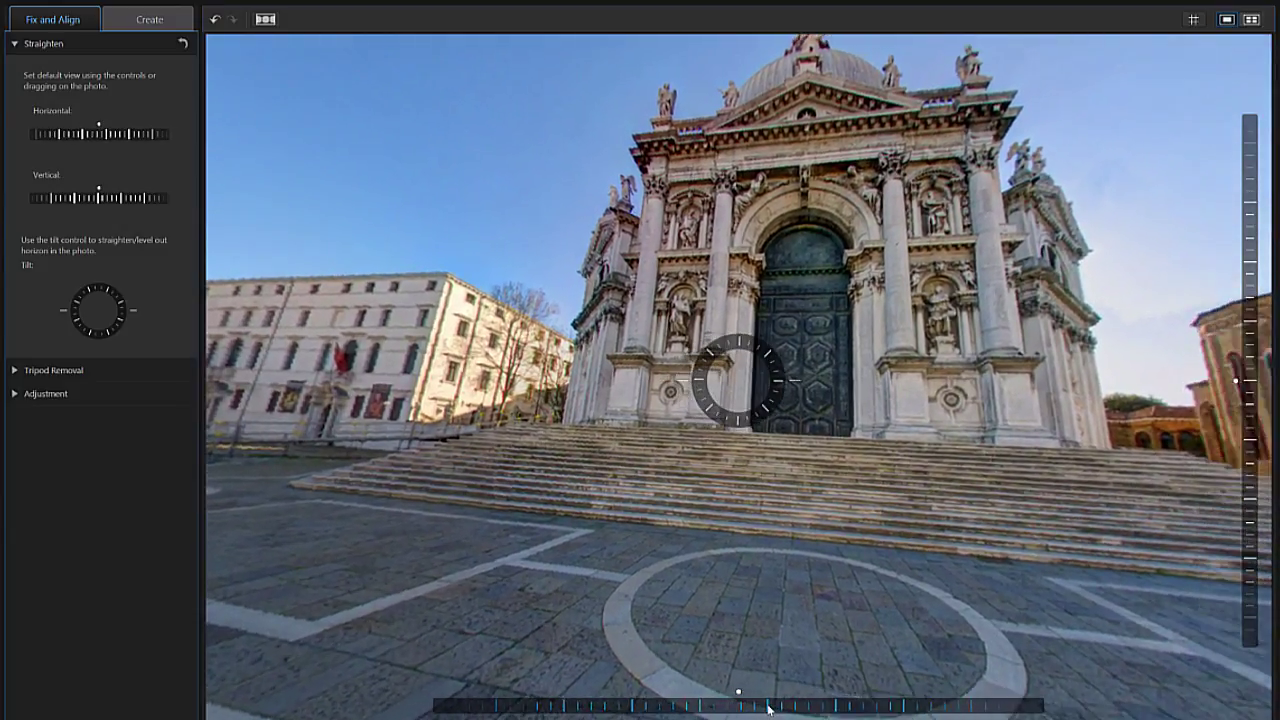
pyautogui.moveTo(1250, 370); pyautogui.dragTo(1250, 402)
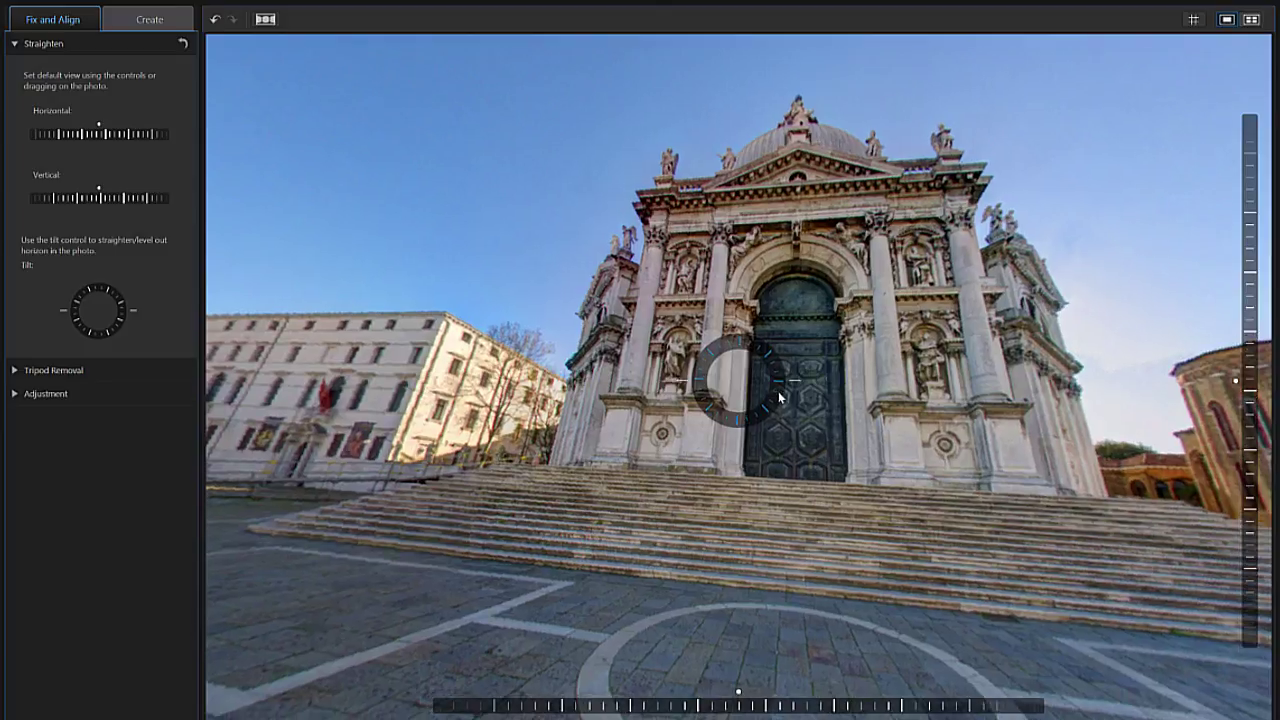
pyautogui.moveTo(786, 396); pyautogui.dragTo(783, 393)
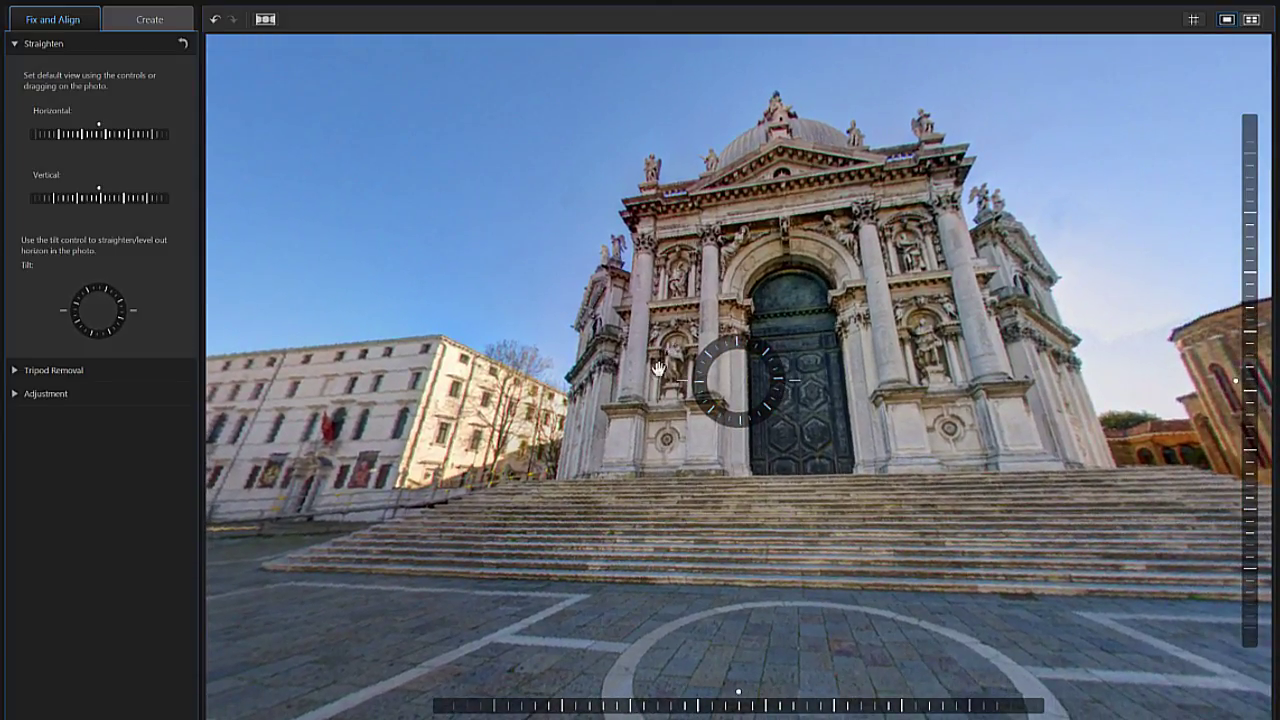
# Turn the default view toward the square beside the church, keeping the horizon level.
pyautogui.moveTo(647, 410); pyautogui.dragTo(967, 445)
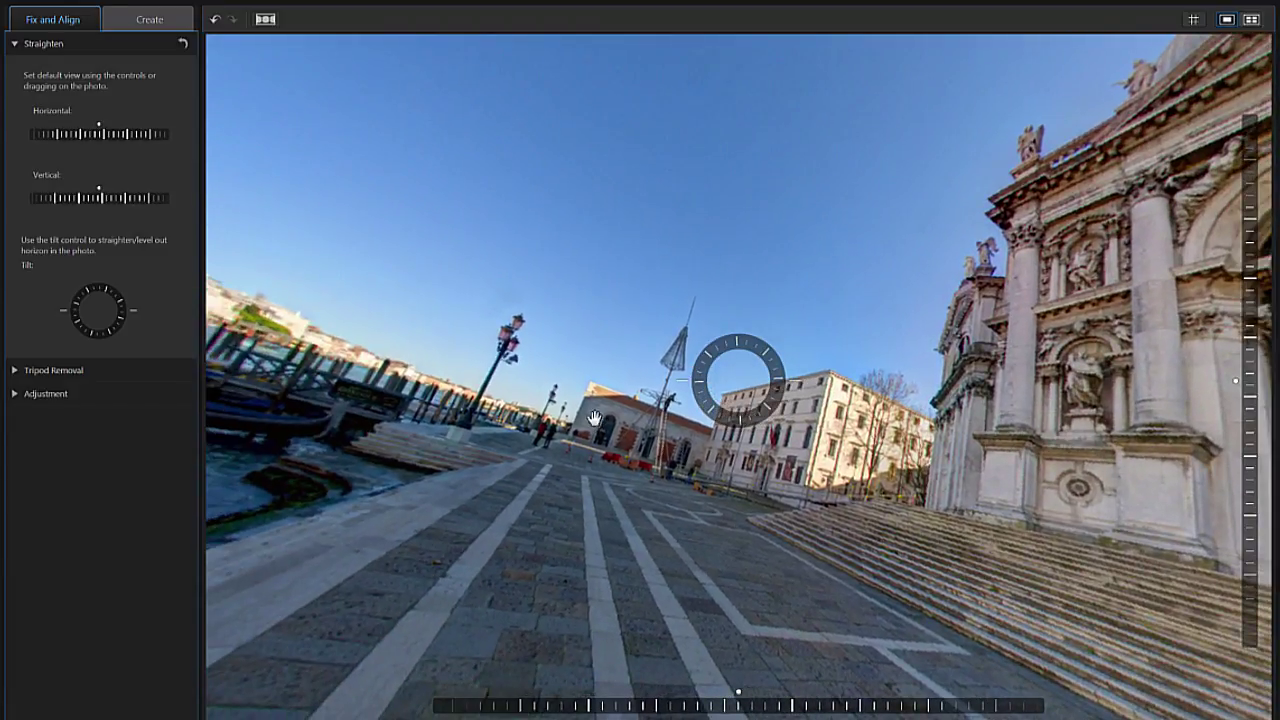
pyautogui.moveTo(594, 418); pyautogui.dragTo(922, 423)
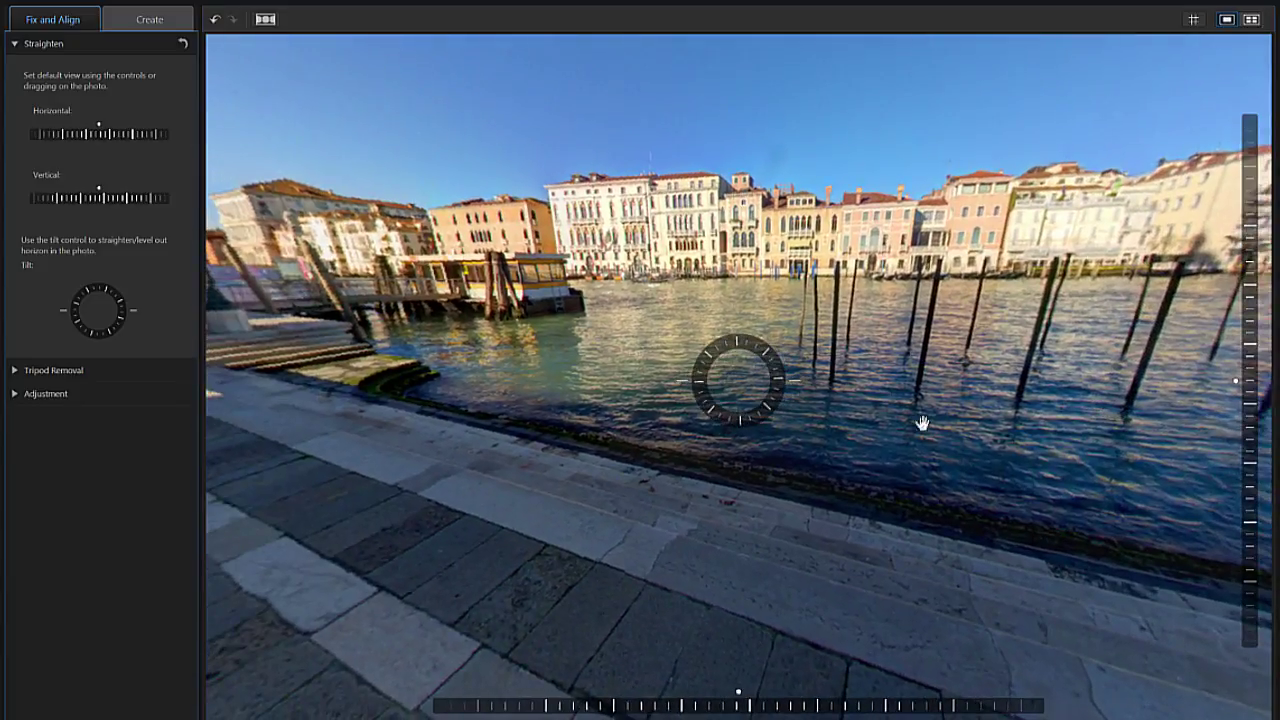
pyautogui.moveTo(664, 416)
pyautogui.mouseDown()
pyautogui.moveTo(914, 403)
pyautogui.moveTo(963, 417)
pyautogui.mouseUp()
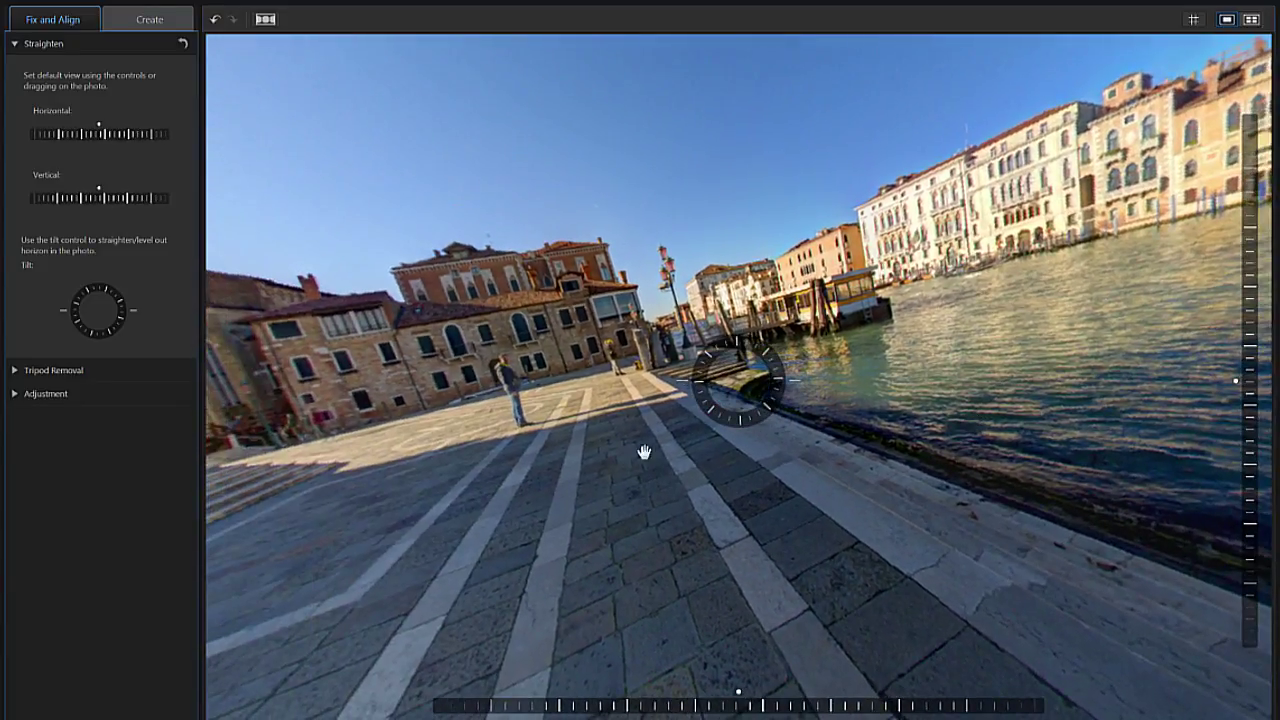
pyautogui.moveTo(646, 449)
pyautogui.mouseDown()
pyautogui.moveTo(675, 464)
pyautogui.moveTo(822, 450)
pyautogui.mouseUp()
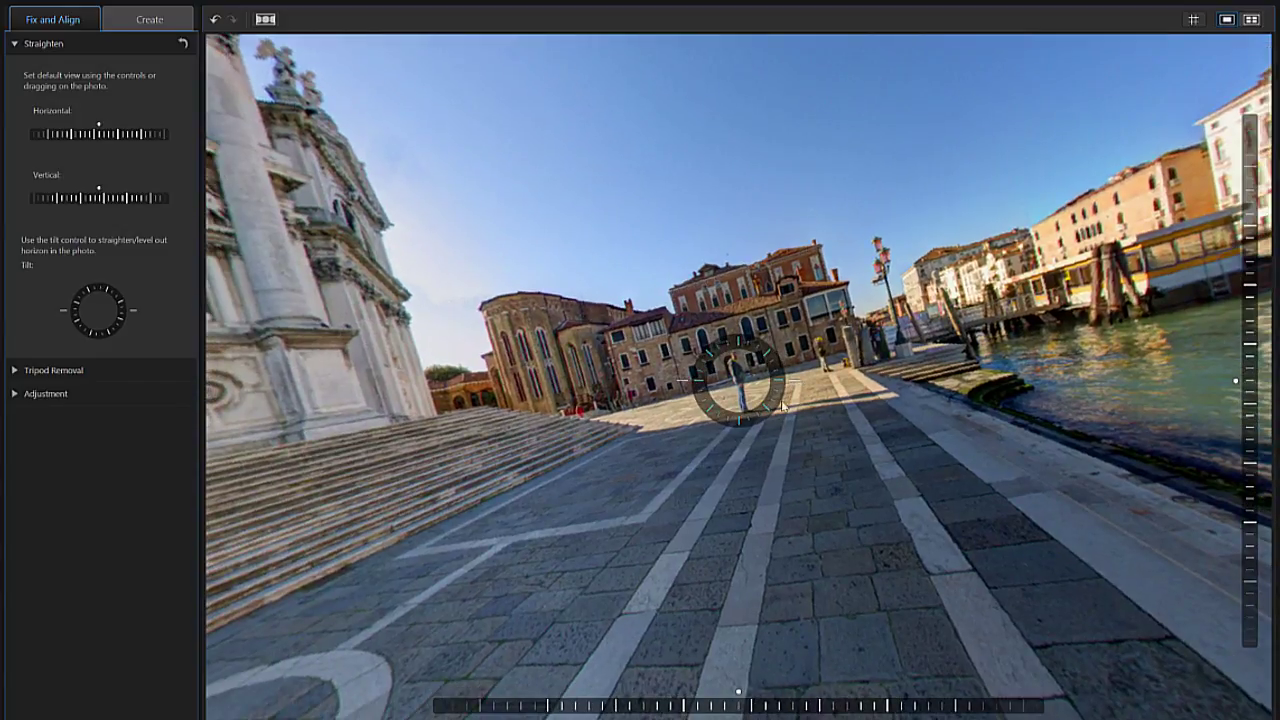
pyautogui.moveTo(780, 383); pyautogui.dragTo(779, 395)
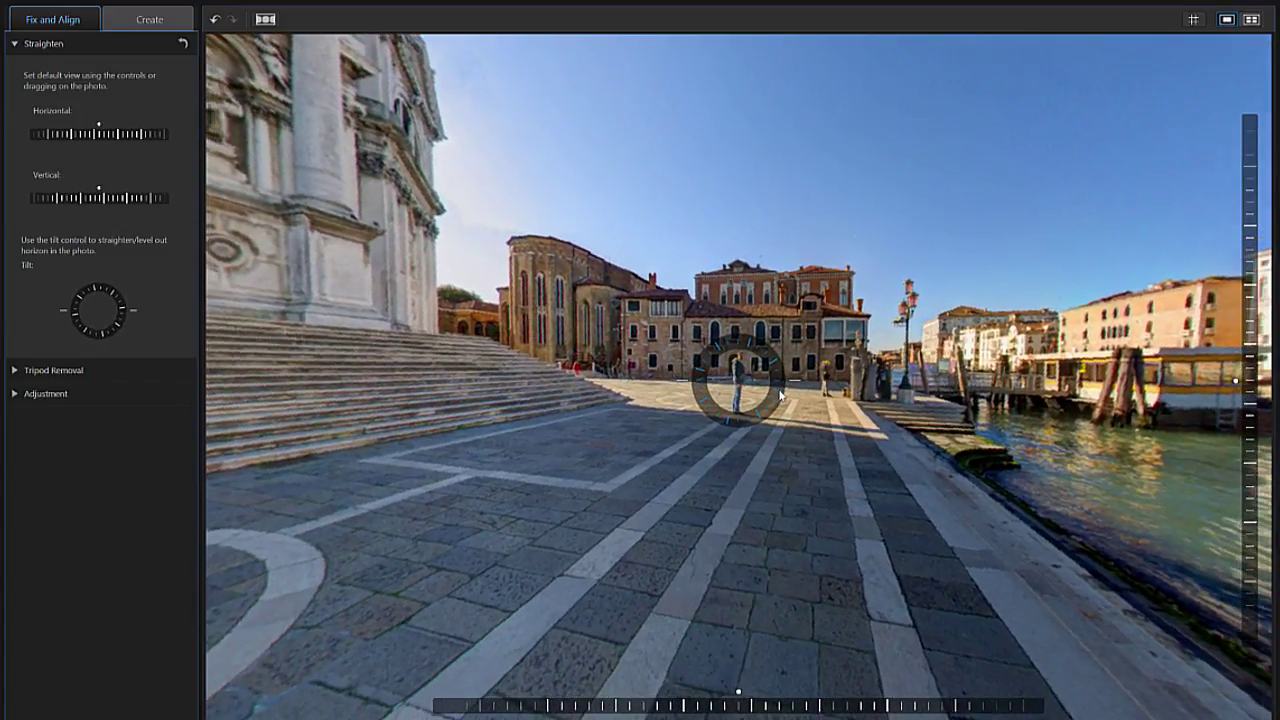
pyautogui.moveTo(753, 712); pyautogui.dragTo(806, 708)
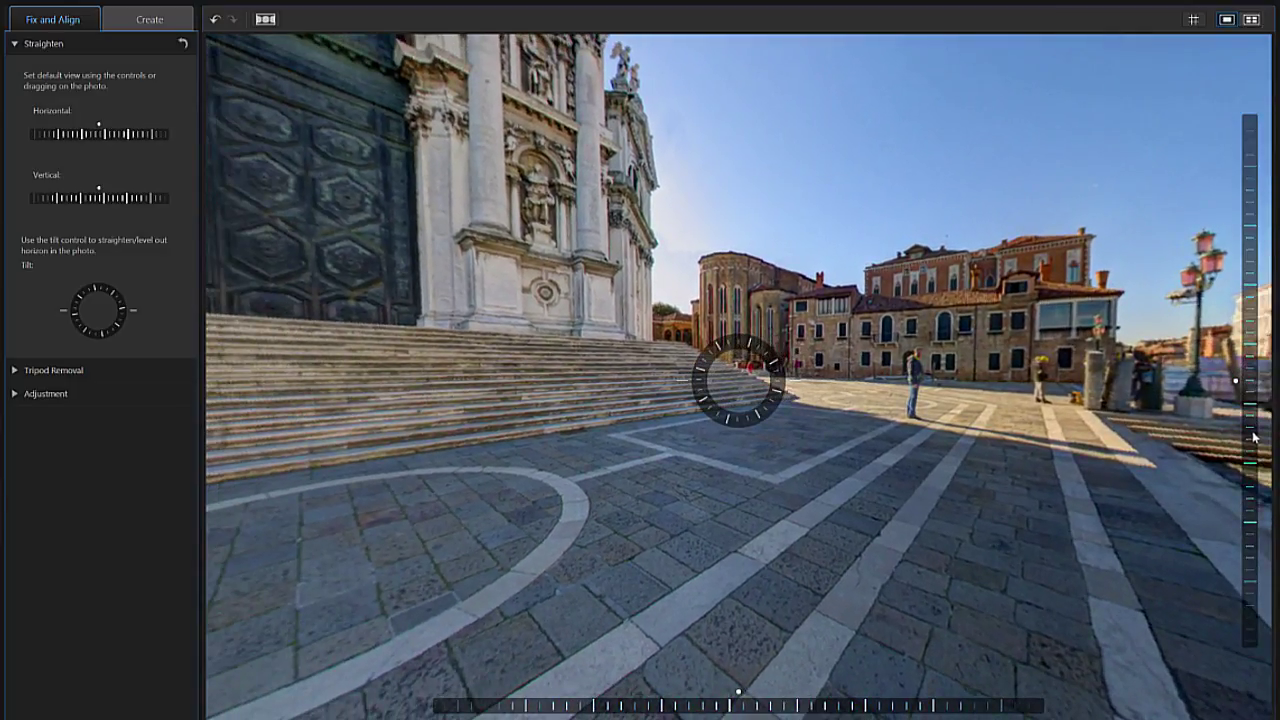
pyautogui.moveTo(1254, 436); pyautogui.dragTo(1266, 472)
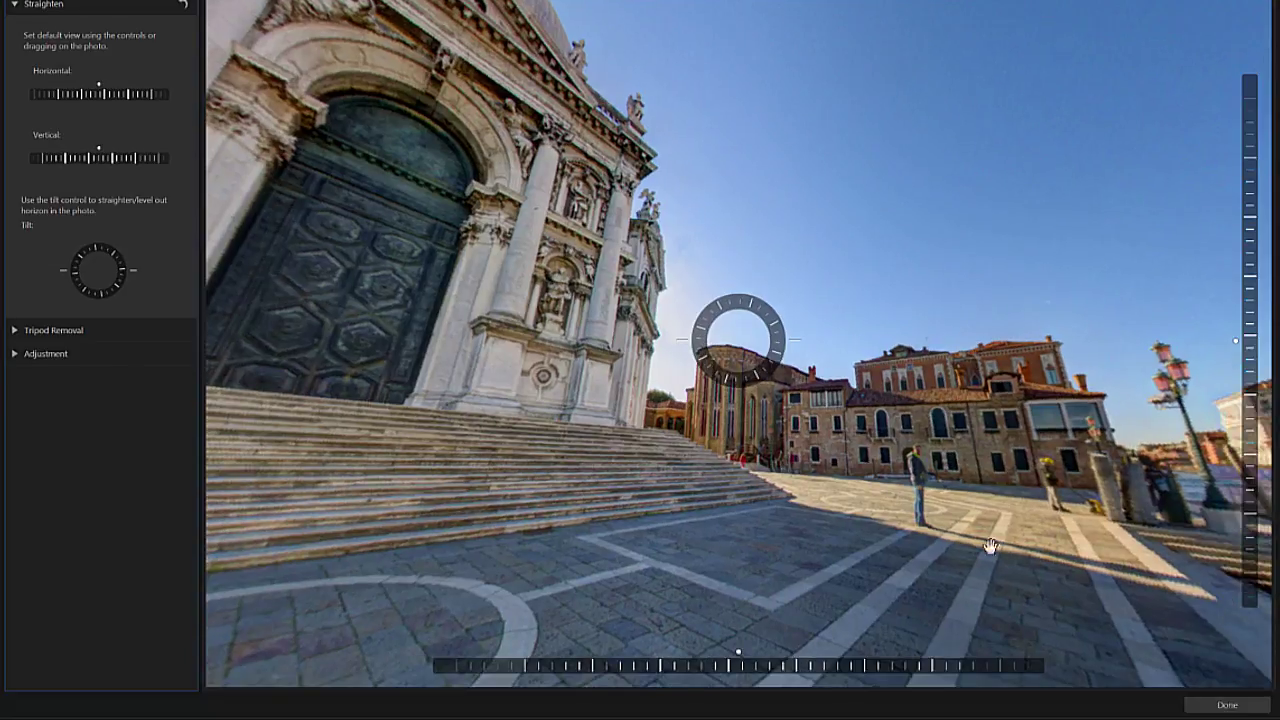
# Apply the Venice straightening, then try a reflective bubble tripod cover at the sky and ground poles.
pyautogui.click(1225, 705)
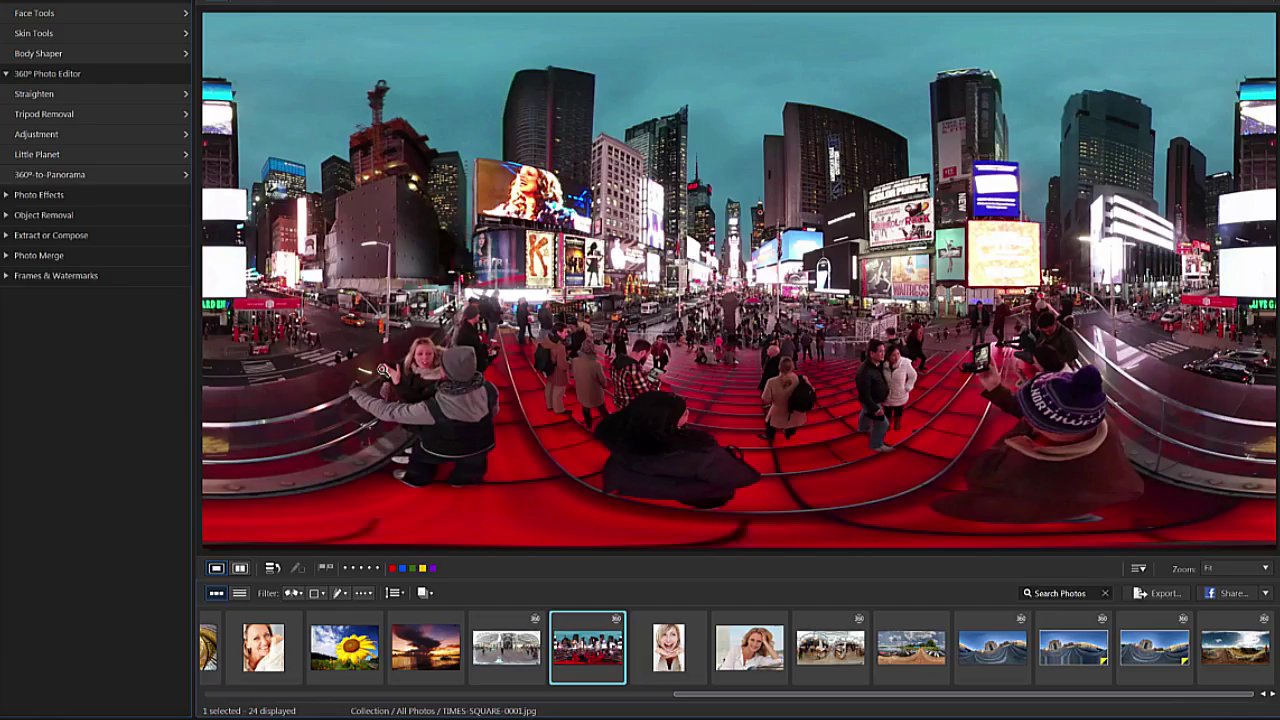
pyautogui.click(60, 114)
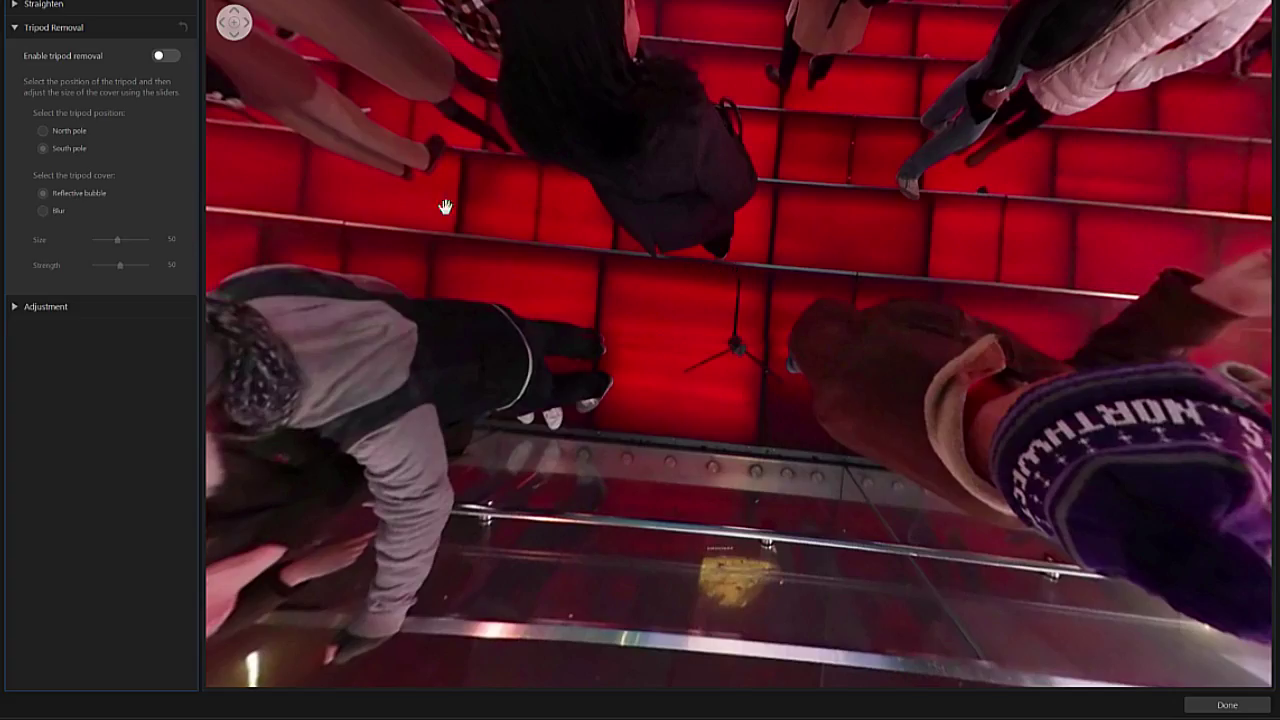
pyautogui.click(168, 57)
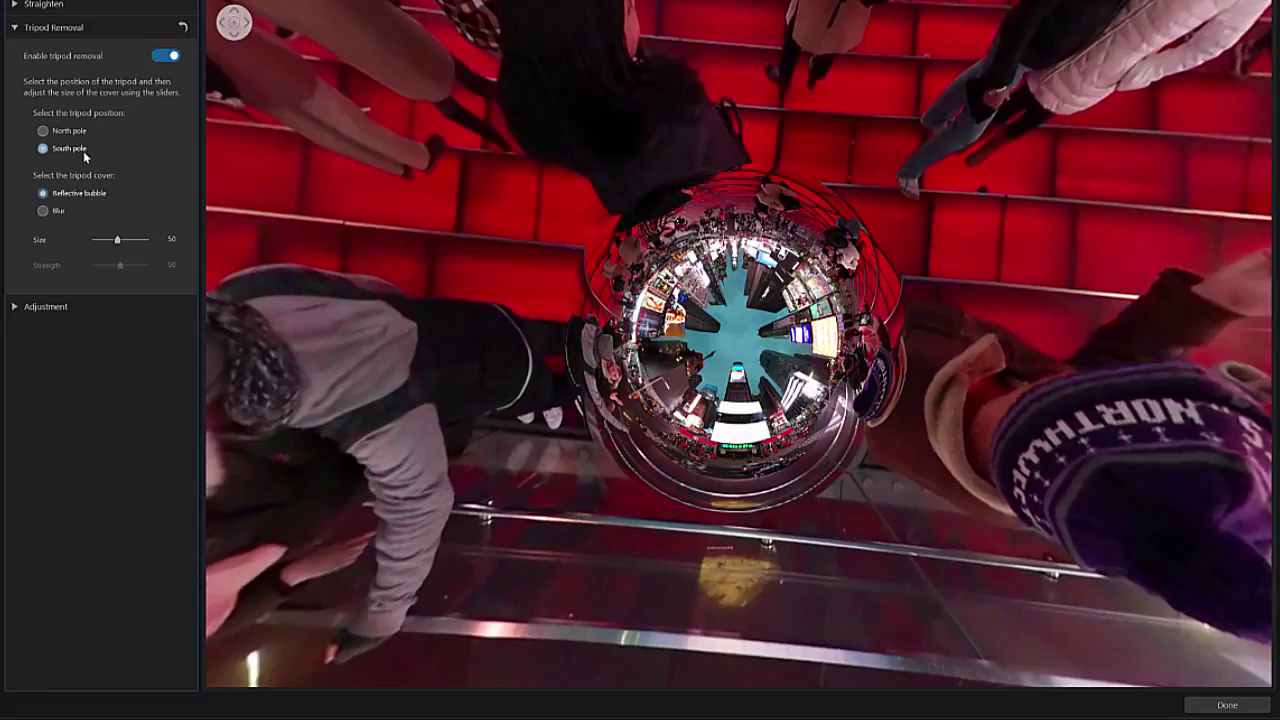
pyautogui.click(43, 131)
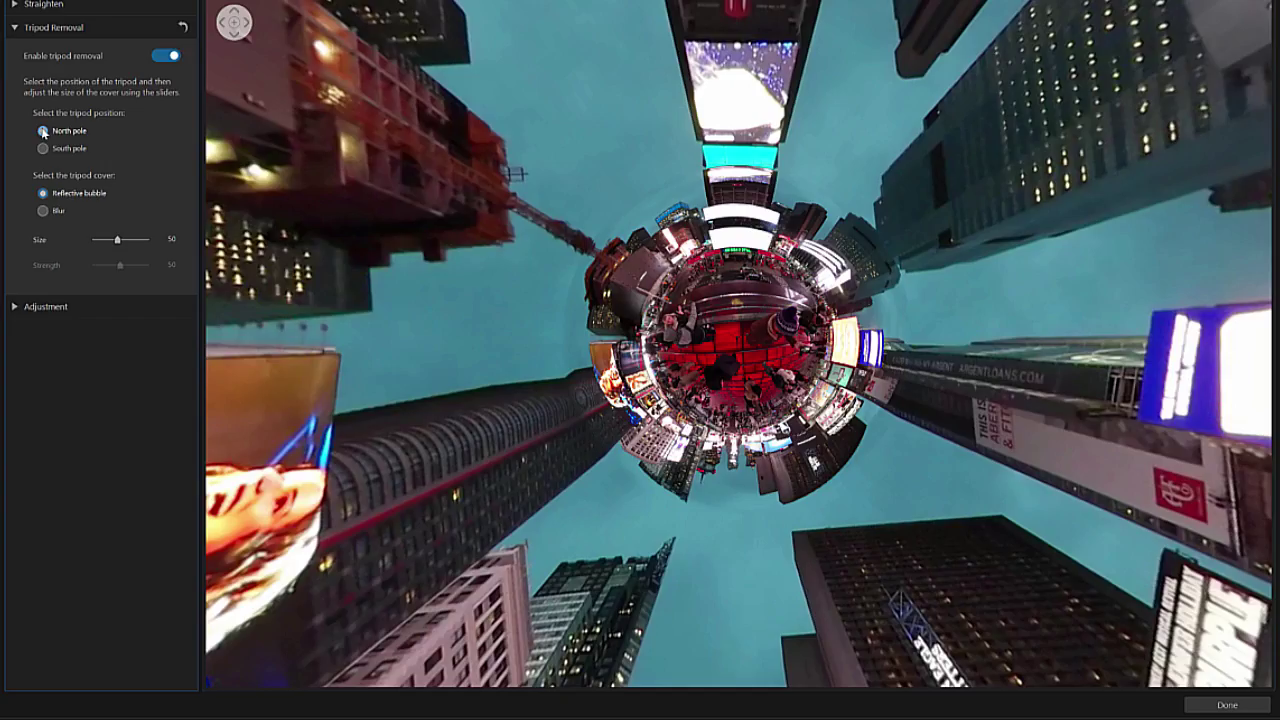
pyautogui.click(42, 149)
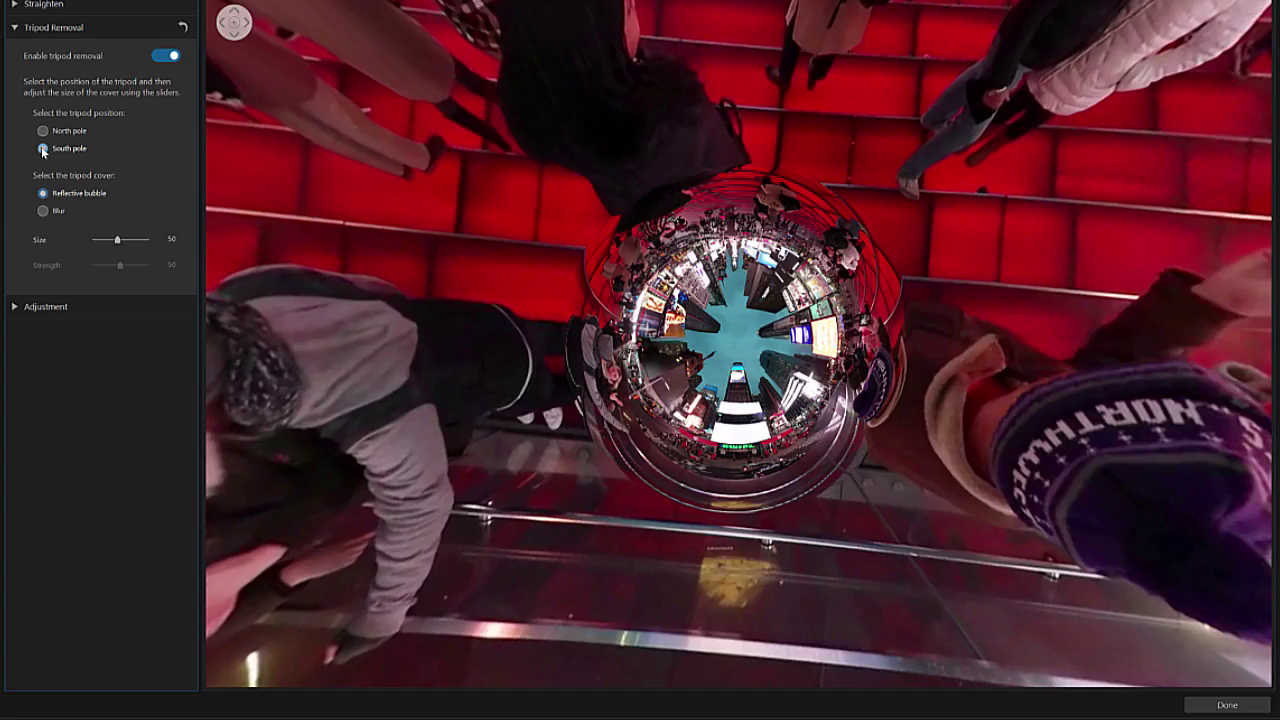
# Resize the tripod cover, switch it to Blur with Strength 0, and apply it.
pyautogui.moveTo(117, 240); pyautogui.dragTo(121, 240)
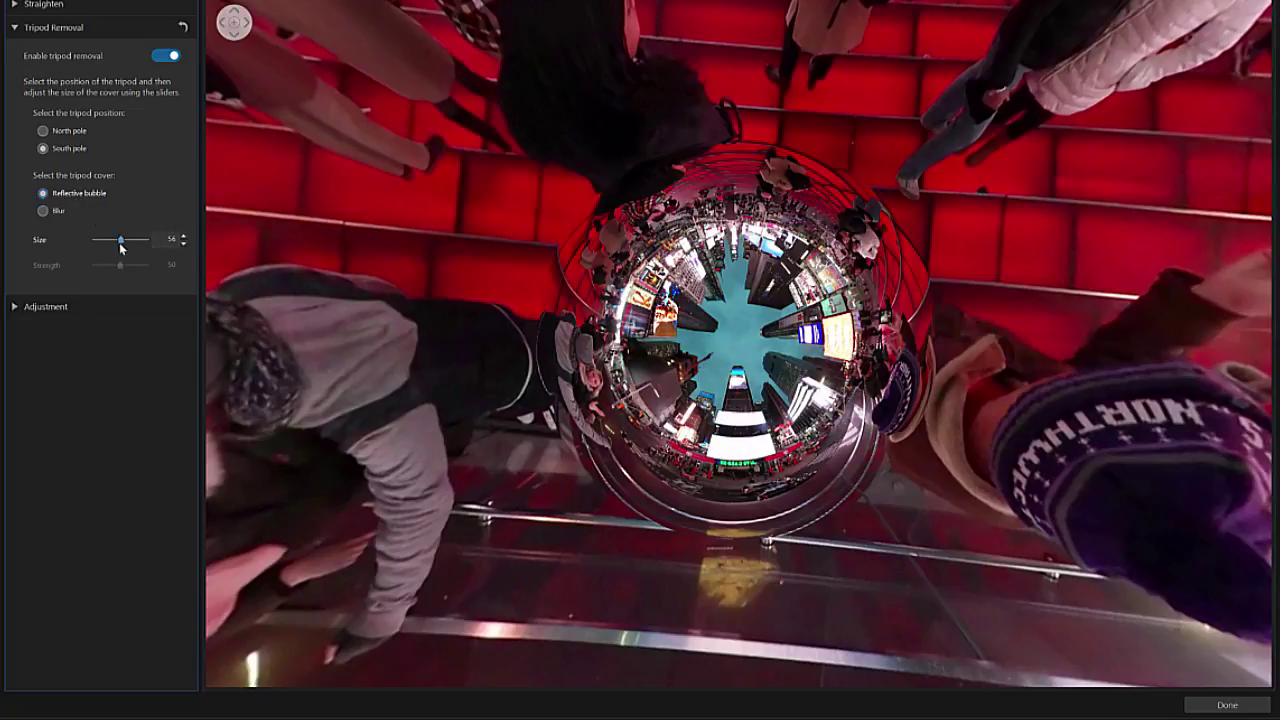
pyautogui.moveTo(120, 243); pyautogui.dragTo(131, 245)
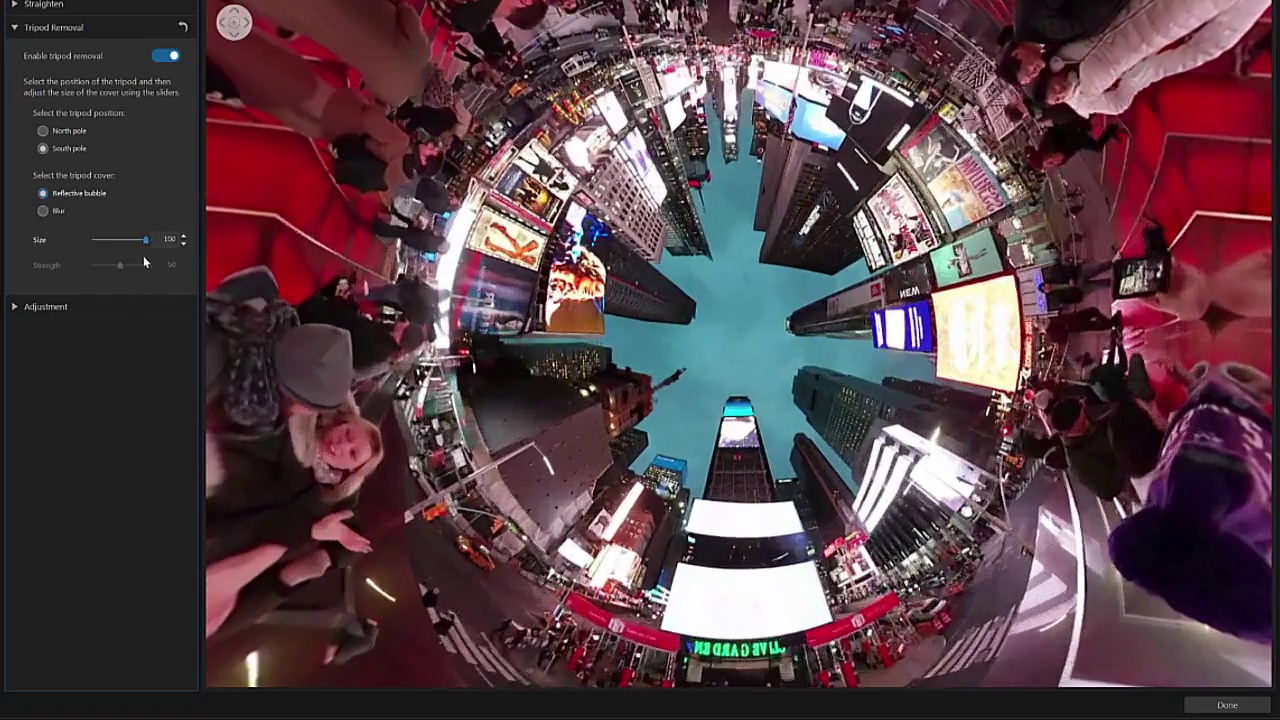
pyautogui.moveTo(131, 242); pyautogui.dragTo(100, 260)
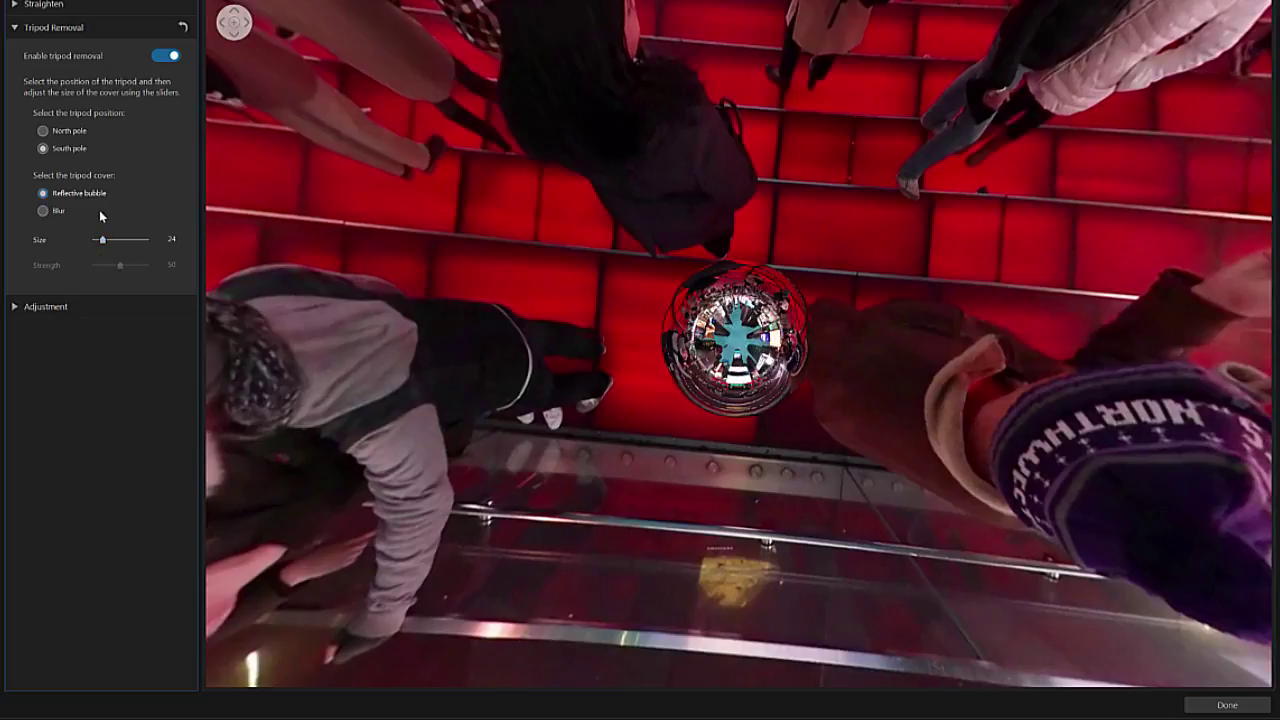
pyautogui.click(43, 211)
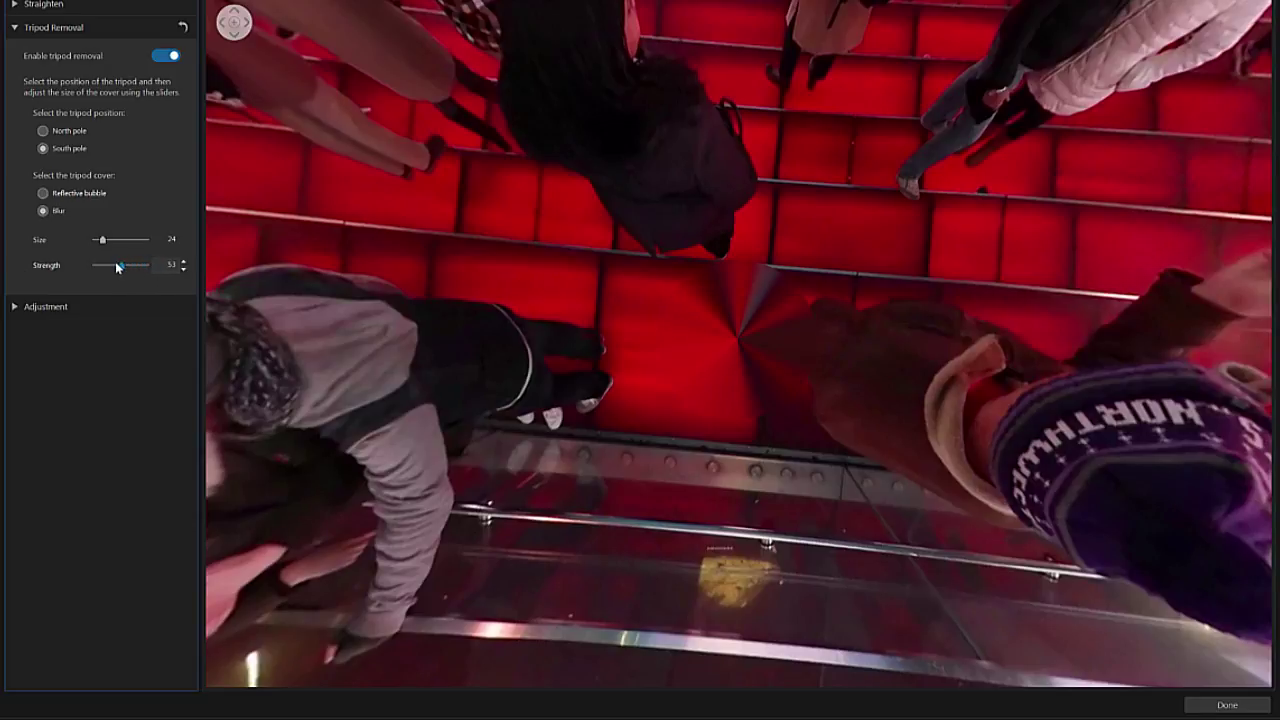
pyautogui.moveTo(115, 261); pyautogui.dragTo(80, 255)
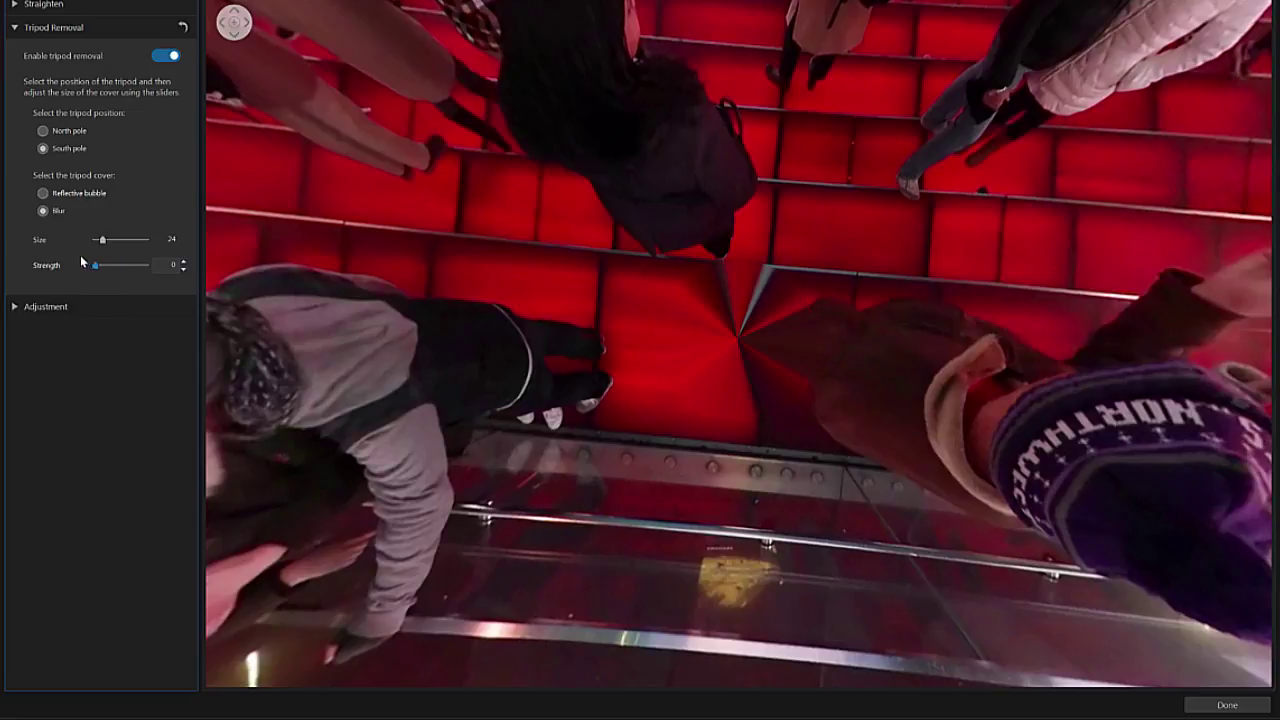
pyautogui.click(1227, 705)
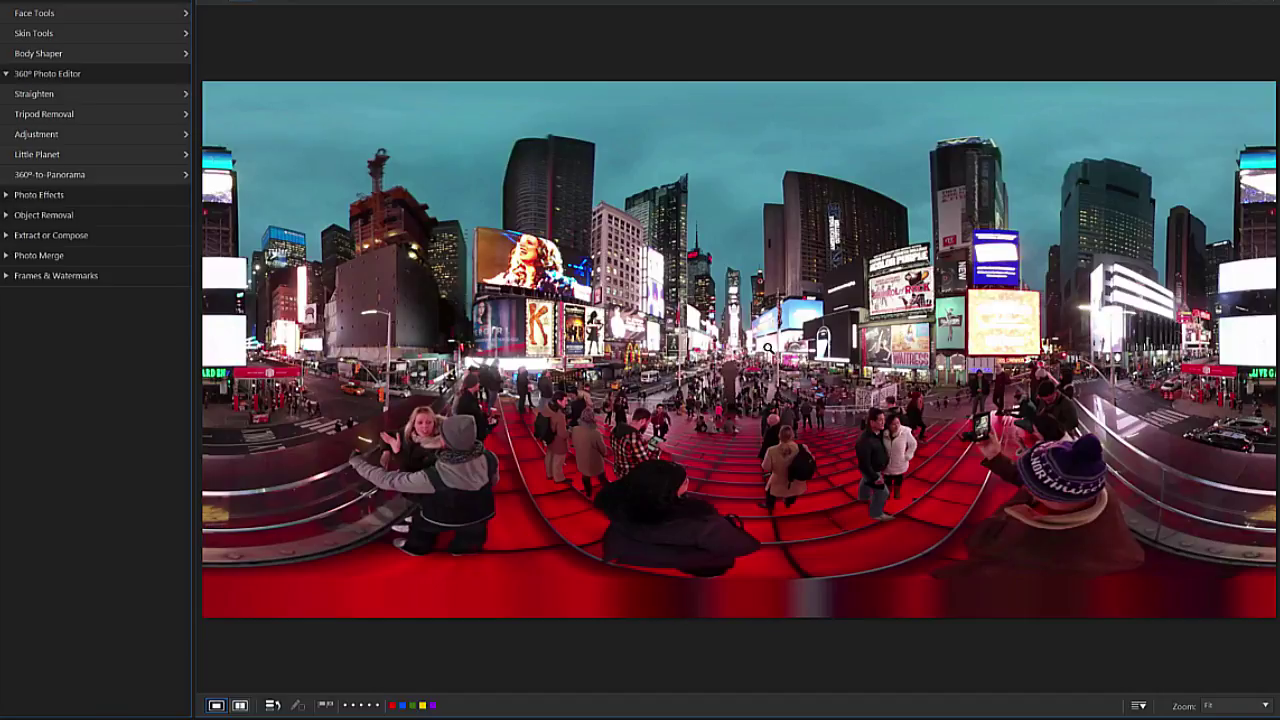
# Switch from the Times Square photo to the hiking ridge photo as a little planet.
pyautogui.rightClick(738, 335)
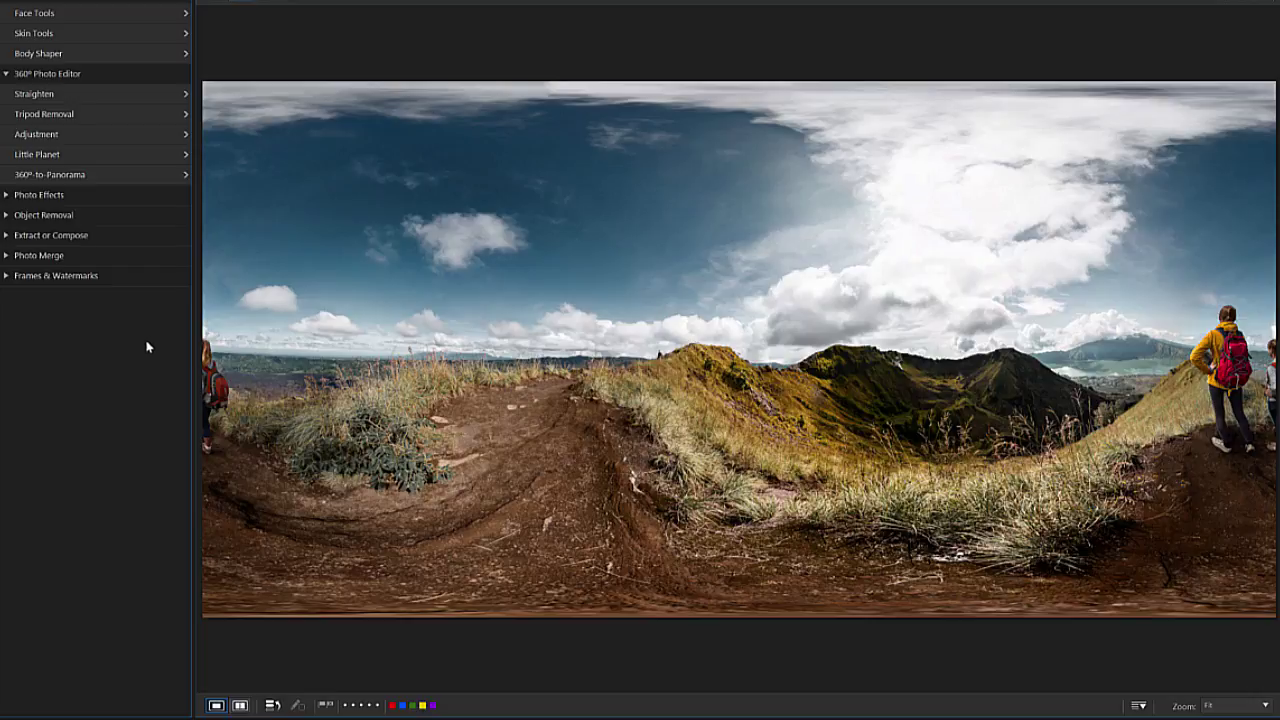
pyautogui.click(134, 155)
# Give the hiking little planet a 16:9 aspect ratio and try the sky-side planet look.
pyautogui.click(145, 37)
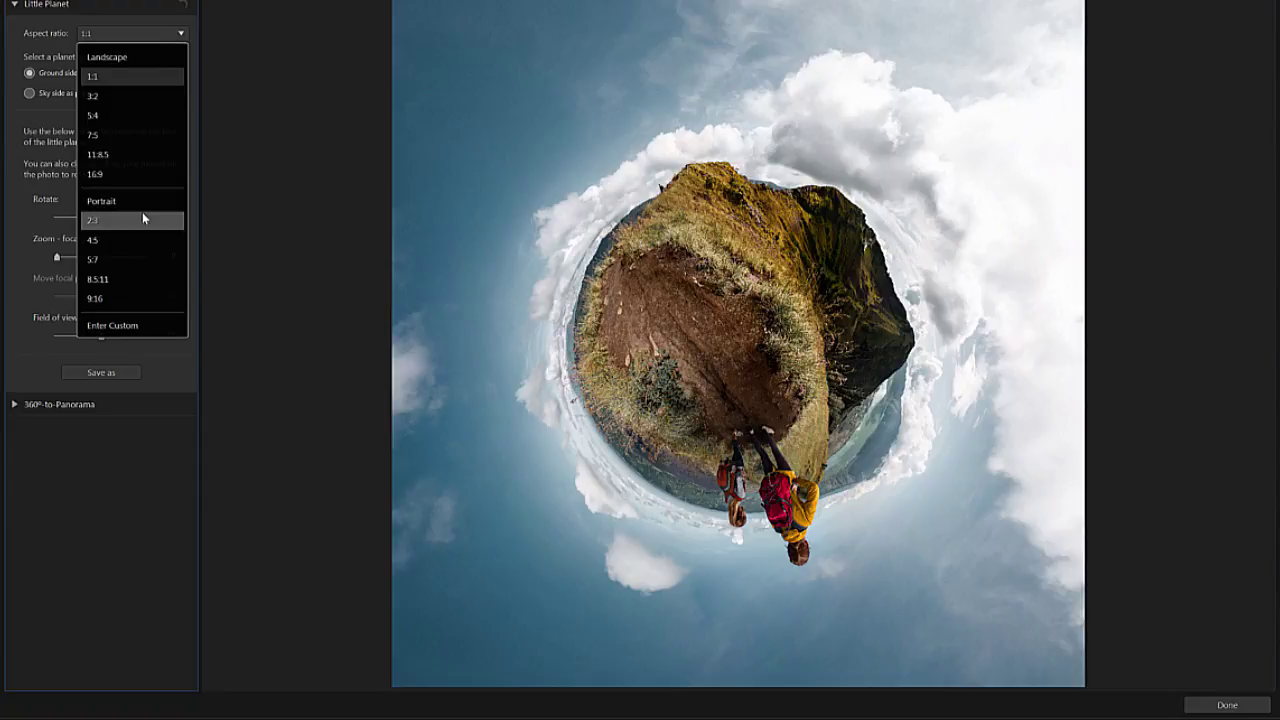
pyautogui.click(155, 174)
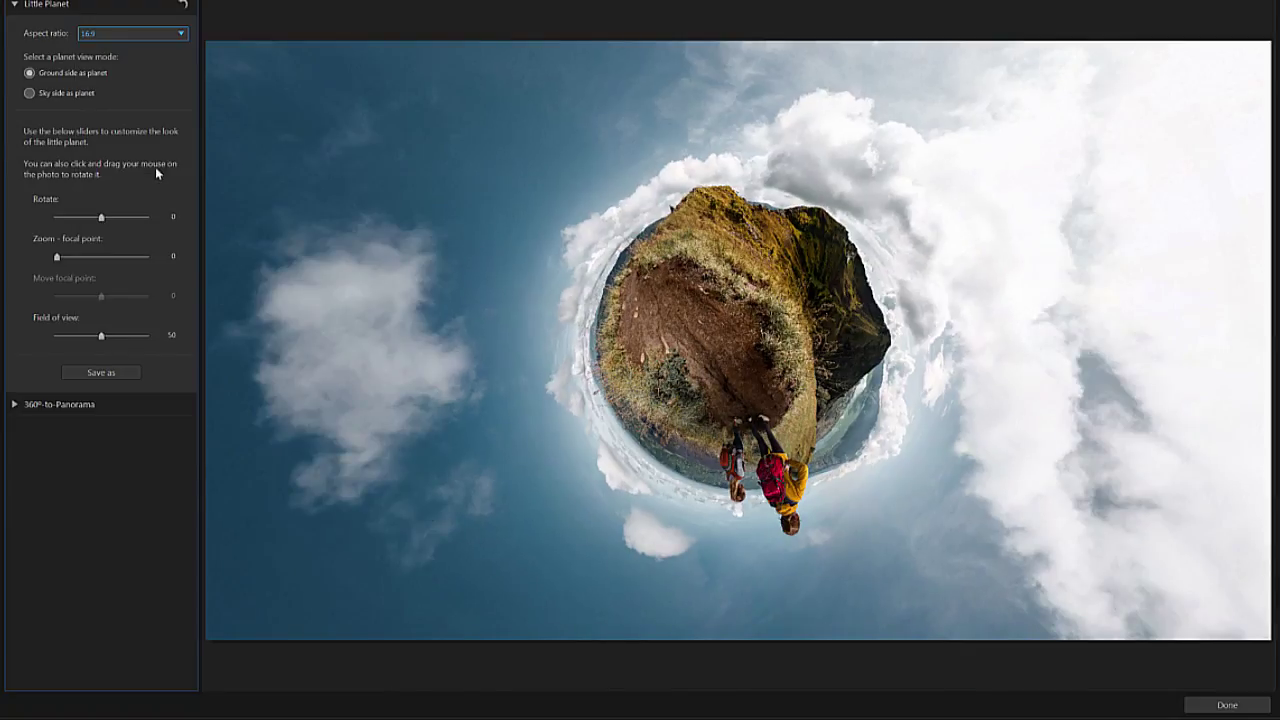
pyautogui.click(273, 94)
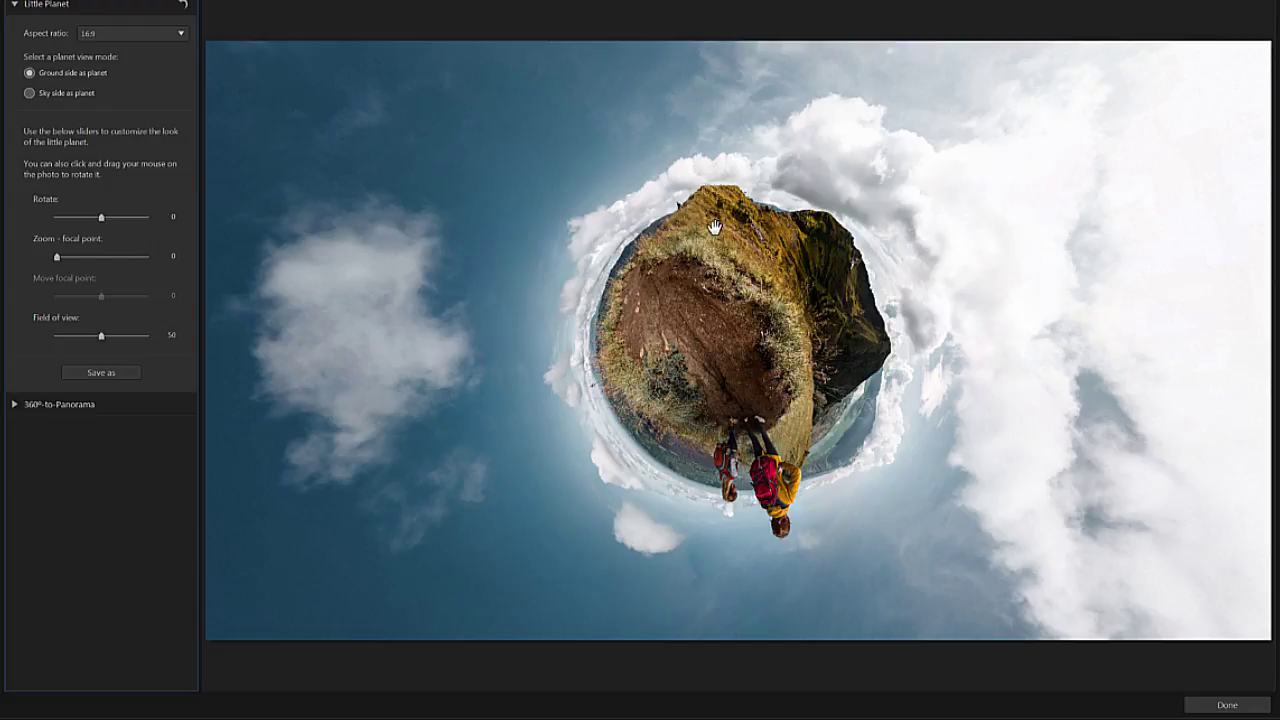
pyautogui.click(29, 94)
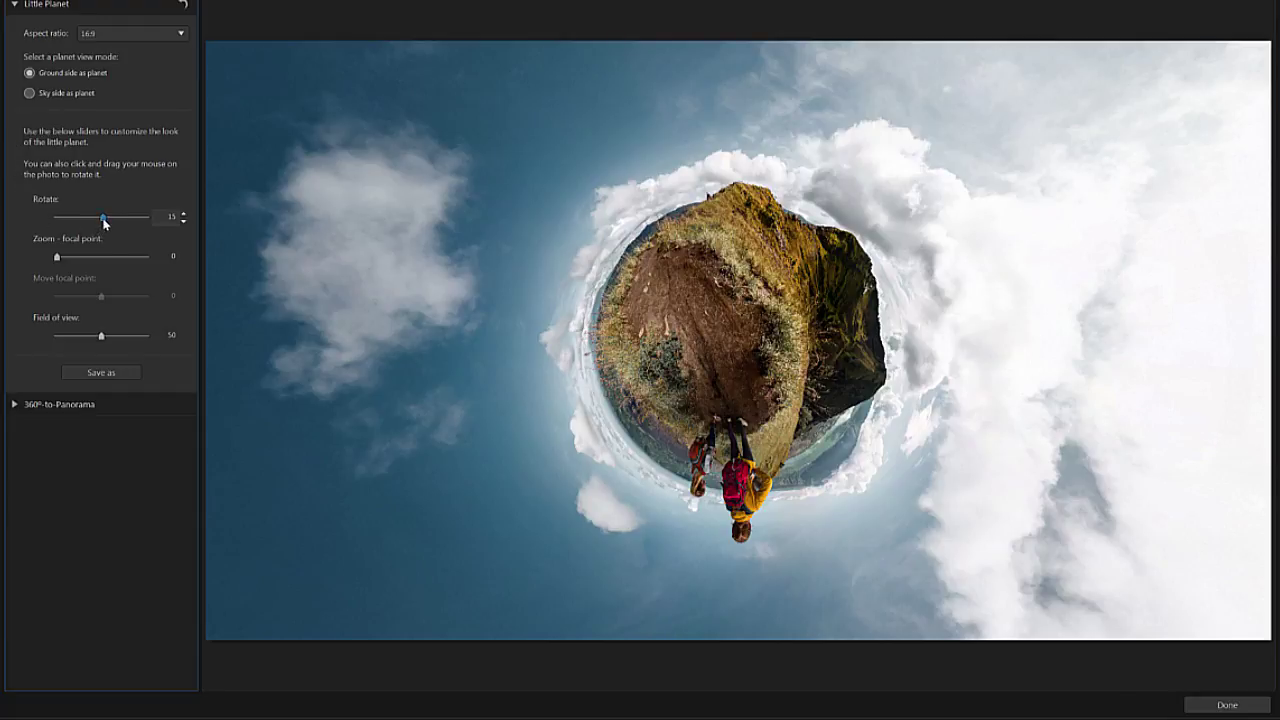
# Rotate the planet so the hikers stand upright, then tune its zoom focal point and field of view.
pyautogui.moveTo(103, 219); pyautogui.dragTo(131, 226)
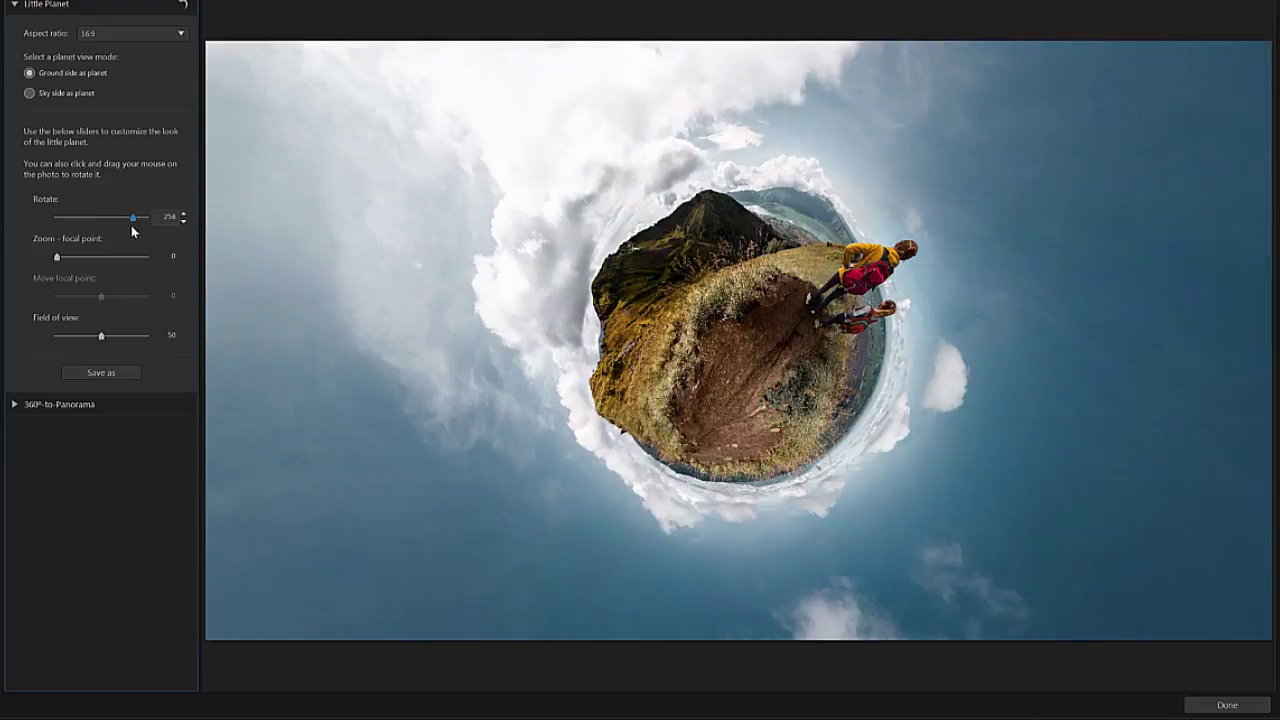
pyautogui.moveTo(605, 355)
pyautogui.mouseDown()
pyautogui.moveTo(666, 413)
pyautogui.moveTo(814, 429)
pyautogui.moveTo(771, 449)
pyautogui.moveTo(711, 449)
pyautogui.mouseUp()
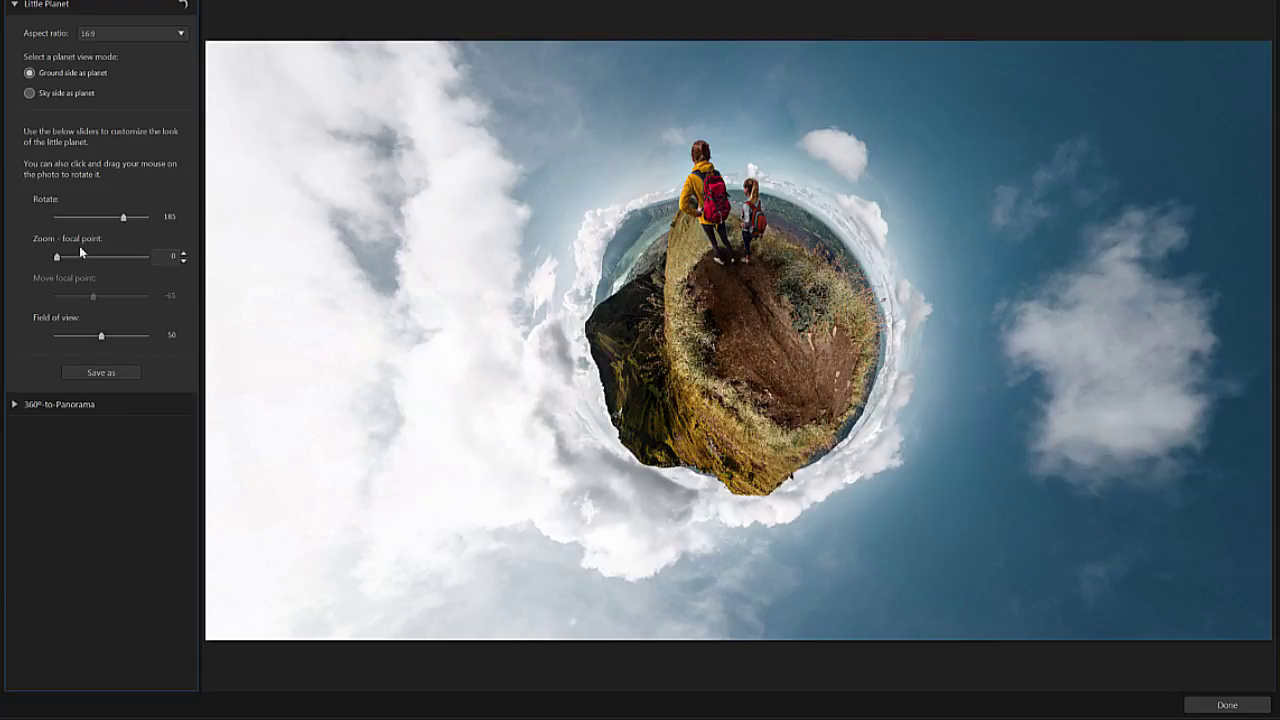
pyautogui.moveTo(57, 258)
pyautogui.mouseDown()
pyautogui.moveTo(61, 296)
pyautogui.moveTo(84, 303)
pyautogui.mouseUp()
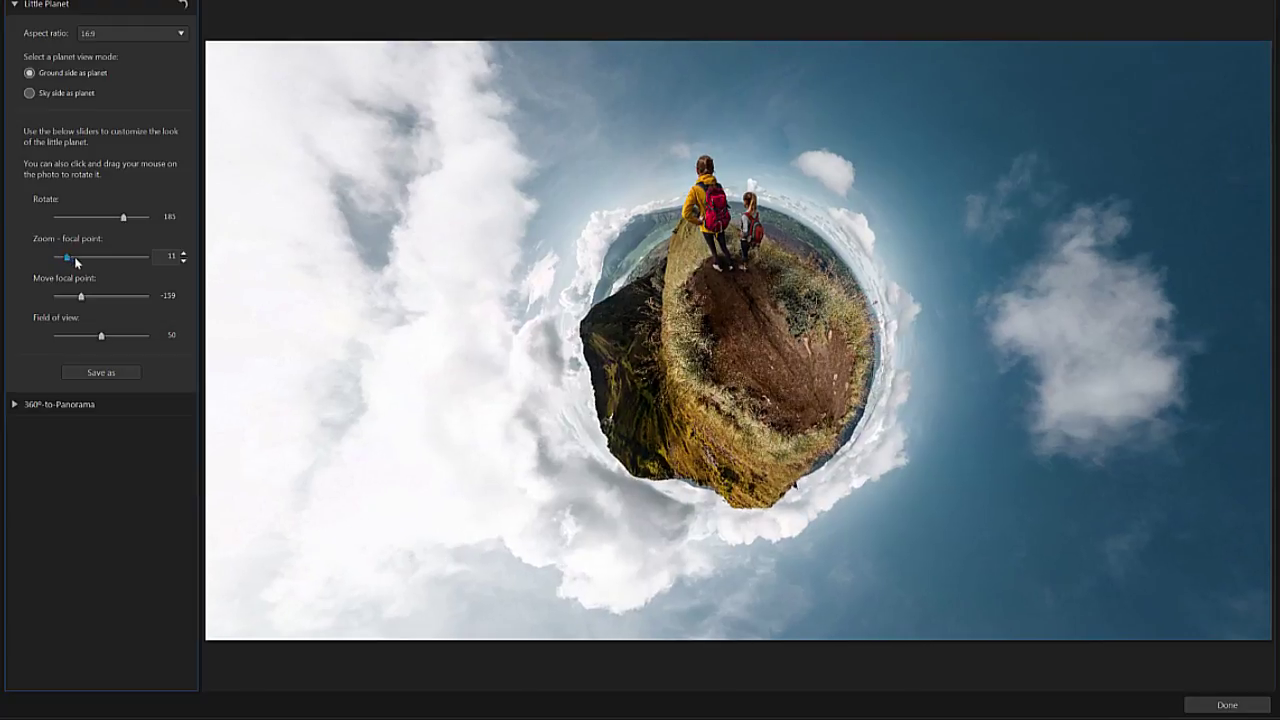
pyautogui.moveTo(64, 257)
pyautogui.mouseDown()
pyautogui.moveTo(89, 257)
pyautogui.moveTo(86, 302)
pyautogui.mouseUp()
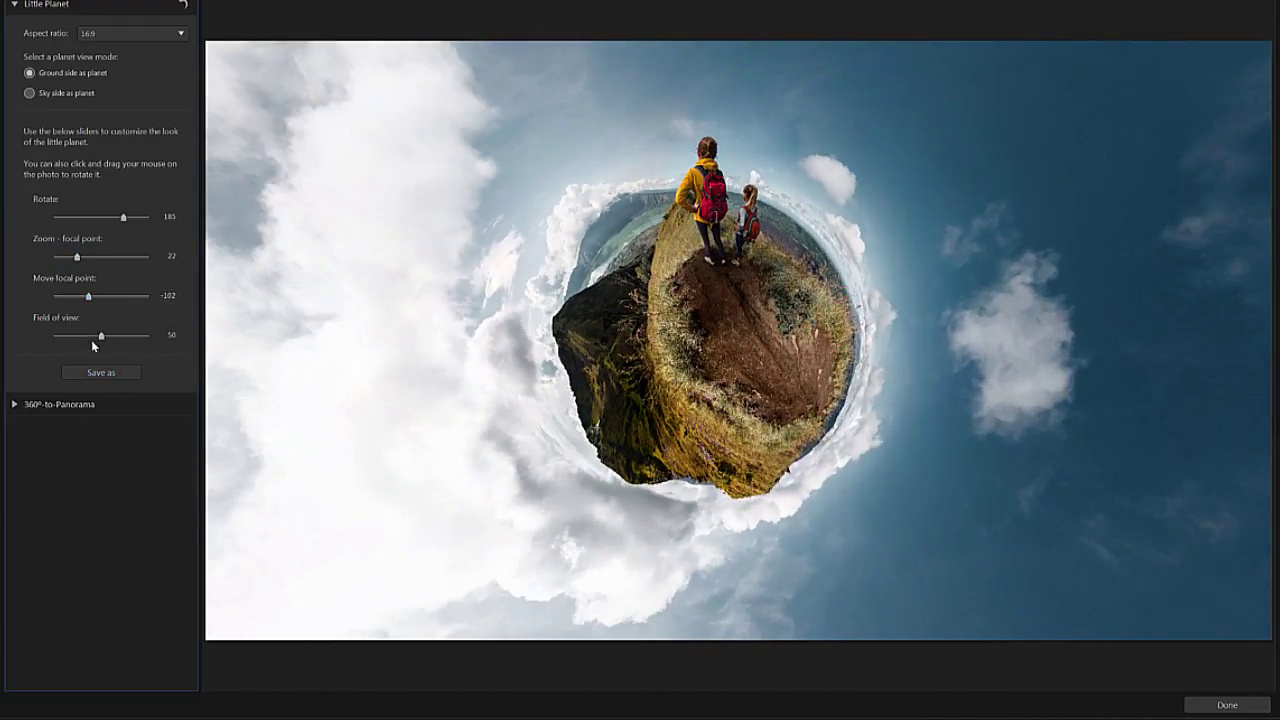
pyautogui.moveTo(101, 341)
pyautogui.mouseDown()
pyautogui.moveTo(155, 346)
pyautogui.moveTo(48, 334)
pyautogui.moveTo(86, 336)
pyautogui.mouseUp()
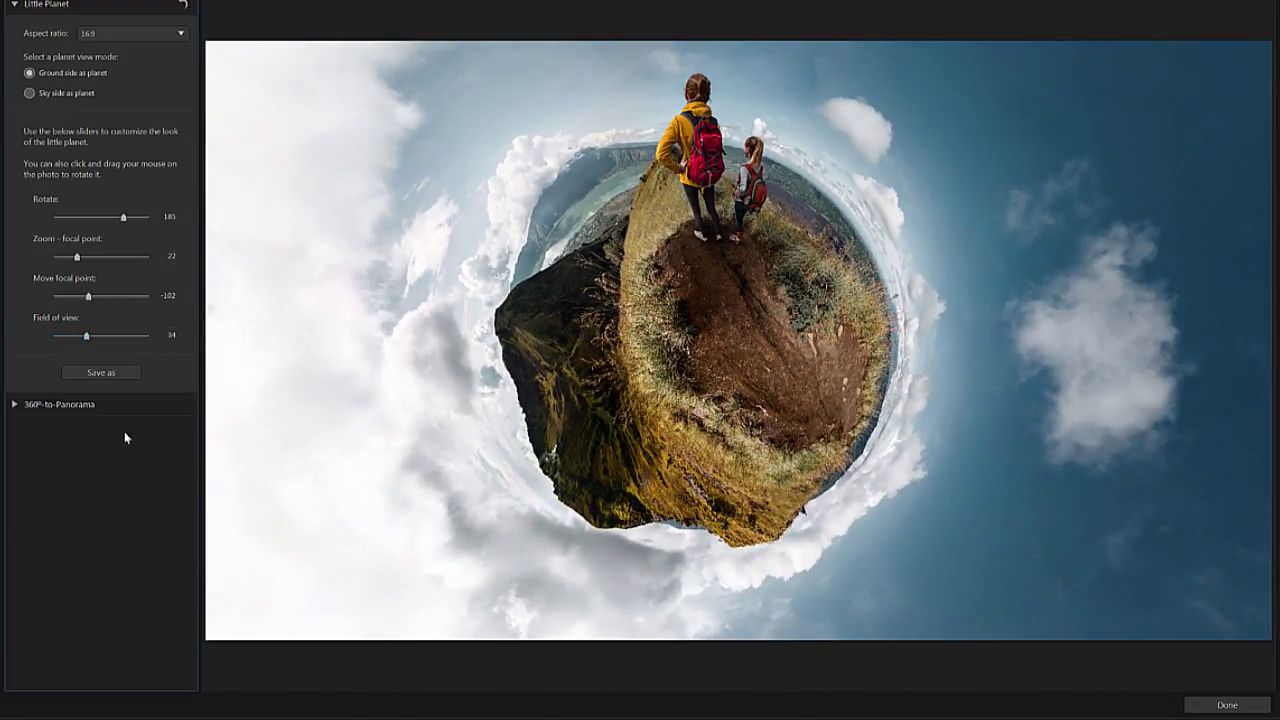
pyautogui.click(132, 374)
# Save the little planet as Little-Planet1, then apply a sky-side planet with adjusted field of view.
pyautogui.click(426, 324)
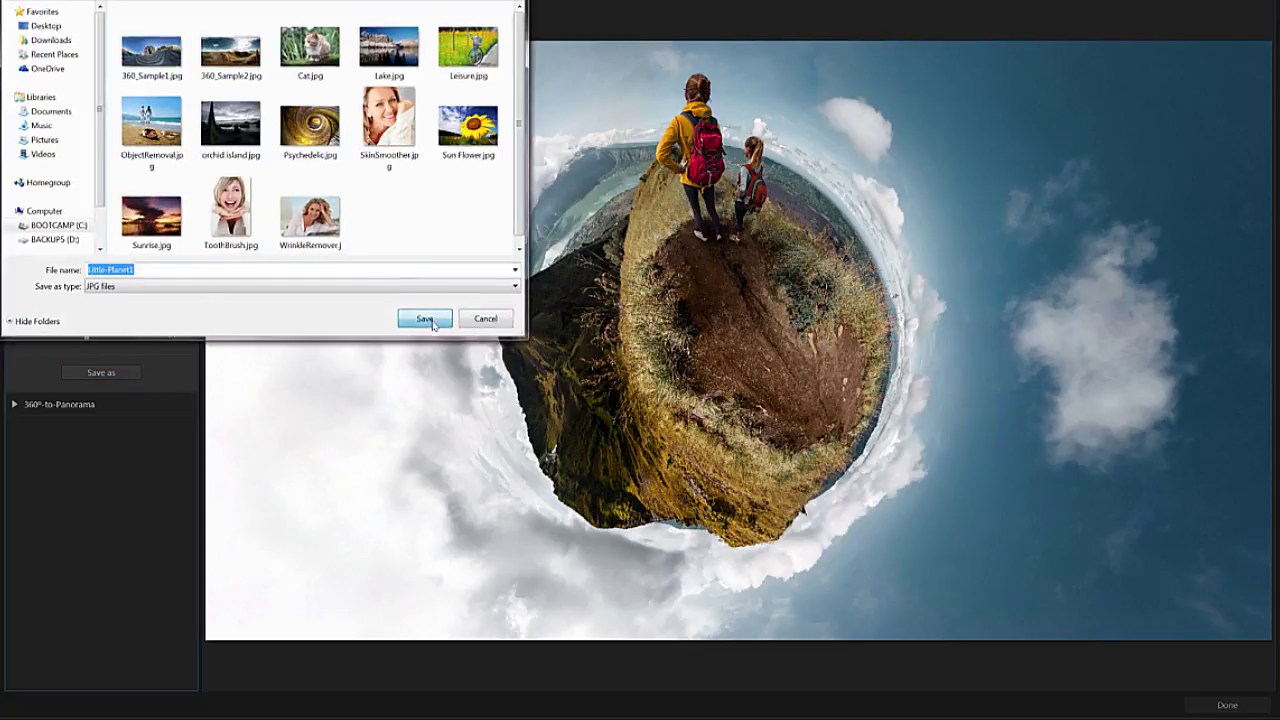
pyautogui.click(29, 93)
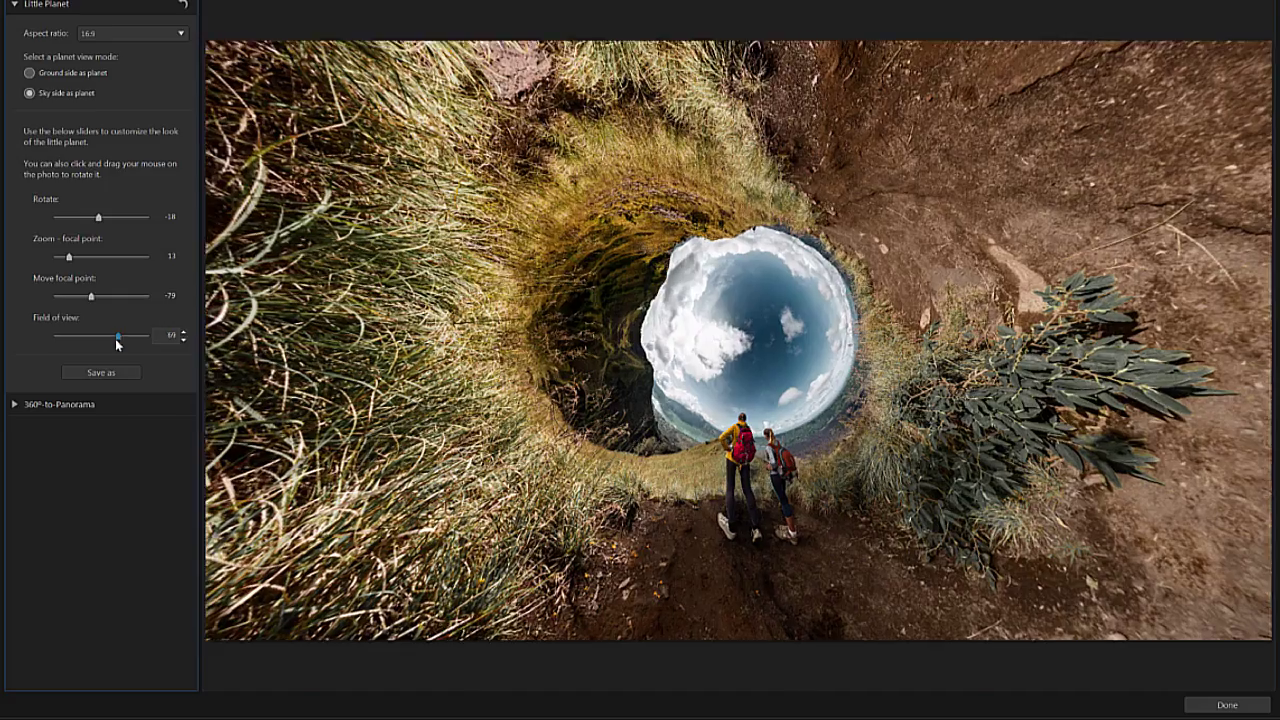
pyautogui.moveTo(100, 337); pyautogui.dragTo(109, 339)
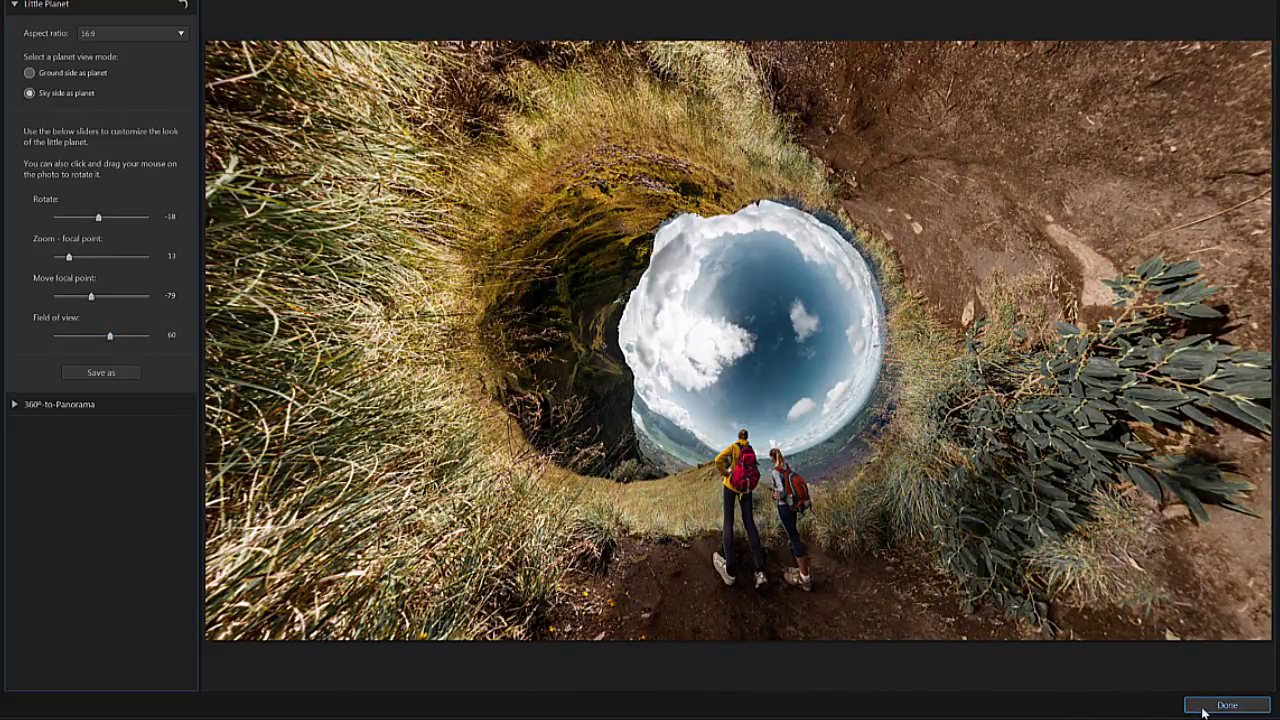
pyautogui.click(1205, 708)
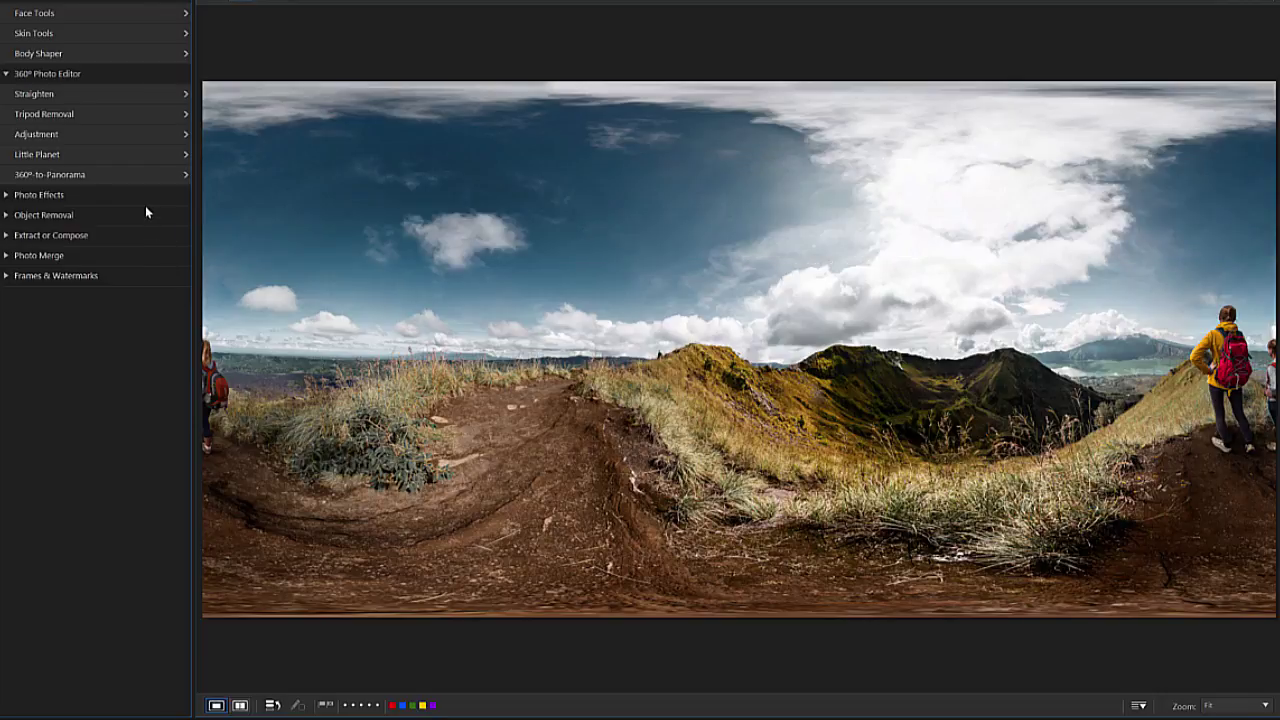
# Open 360°-to-Panorama for the hiking photo and choose Cylinder projection.
pyautogui.click(130, 175)
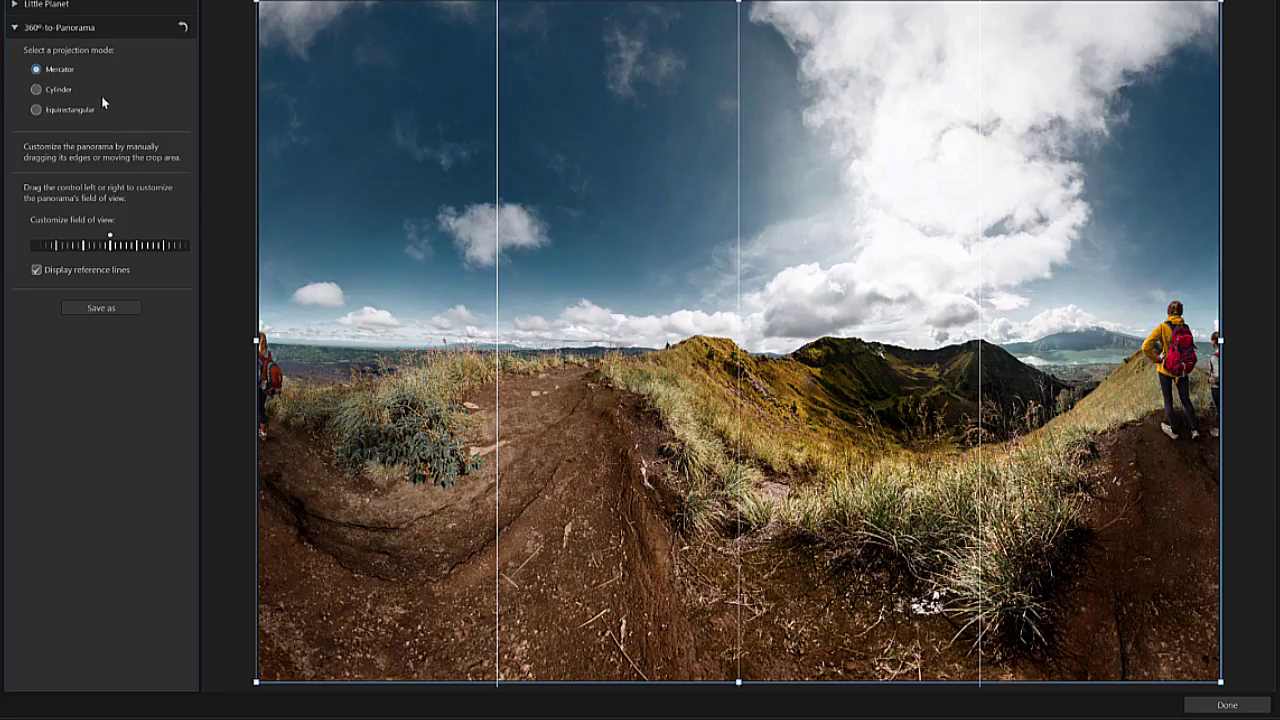
pyautogui.click(36, 91)
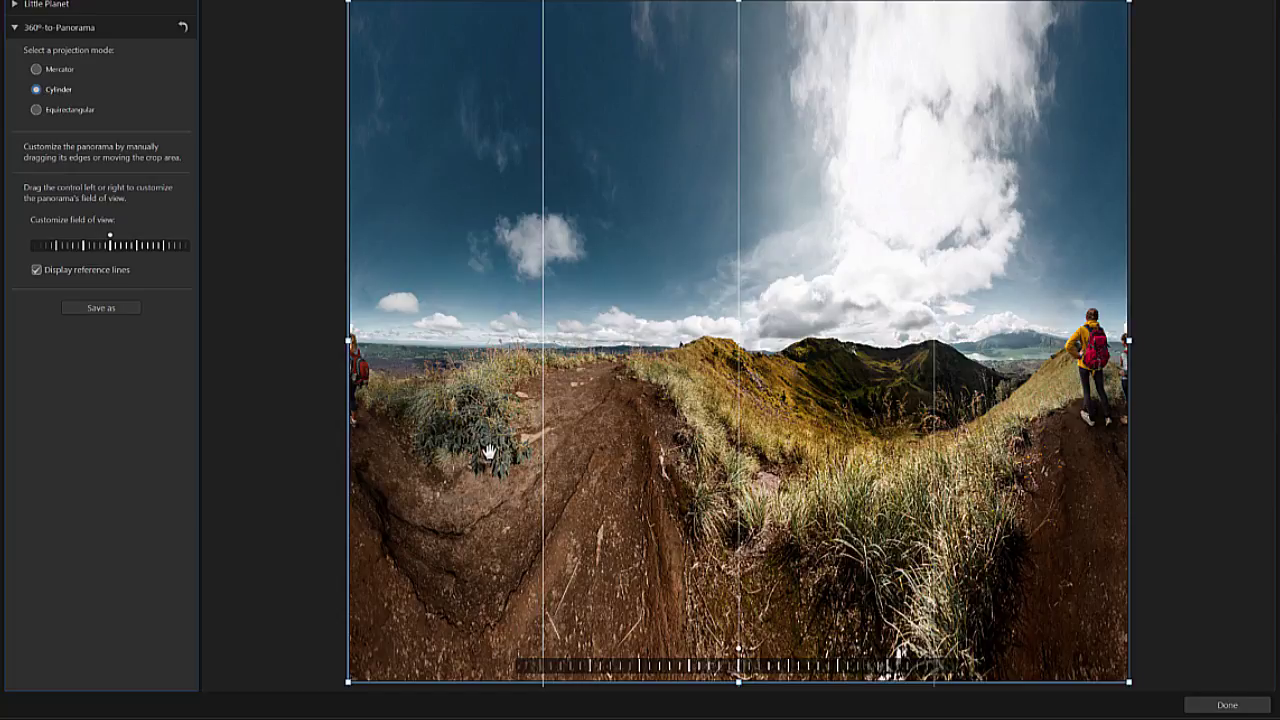
# Compare Equirectangular, Cylinder and Mercator projections on the hiking panorama.
pyautogui.click(37, 111)
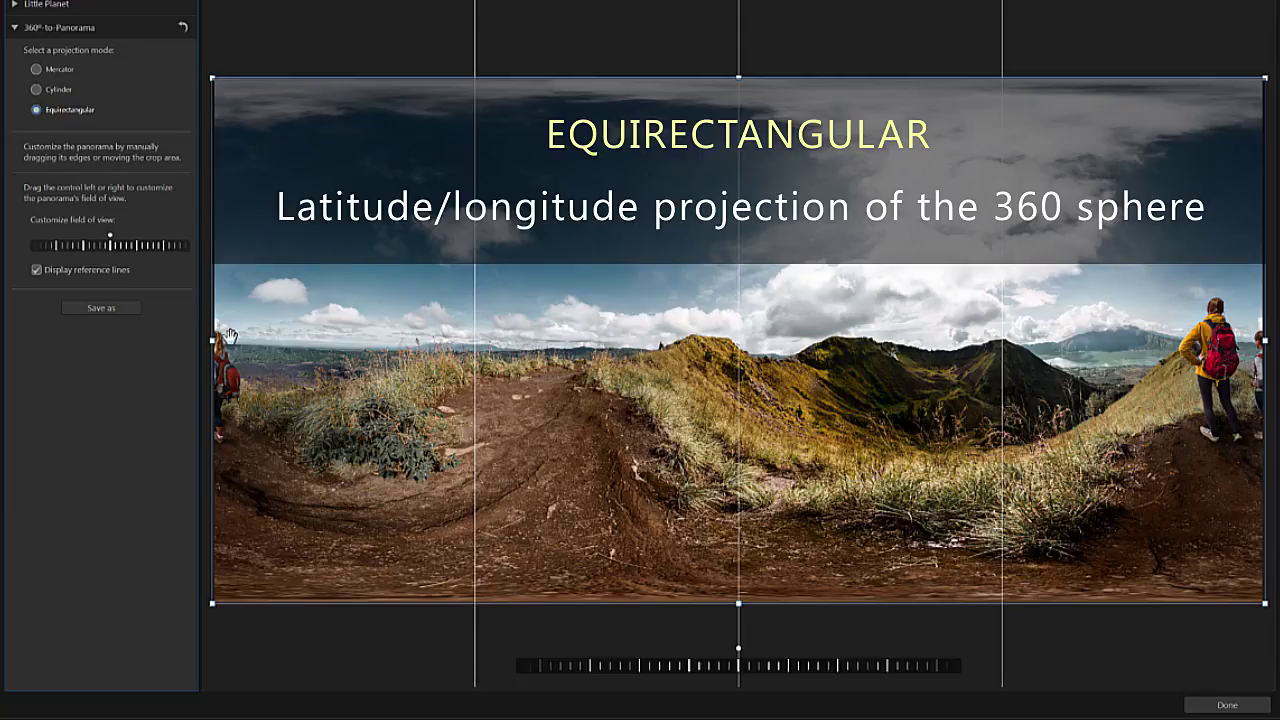
pyautogui.moveTo(1010, 556)
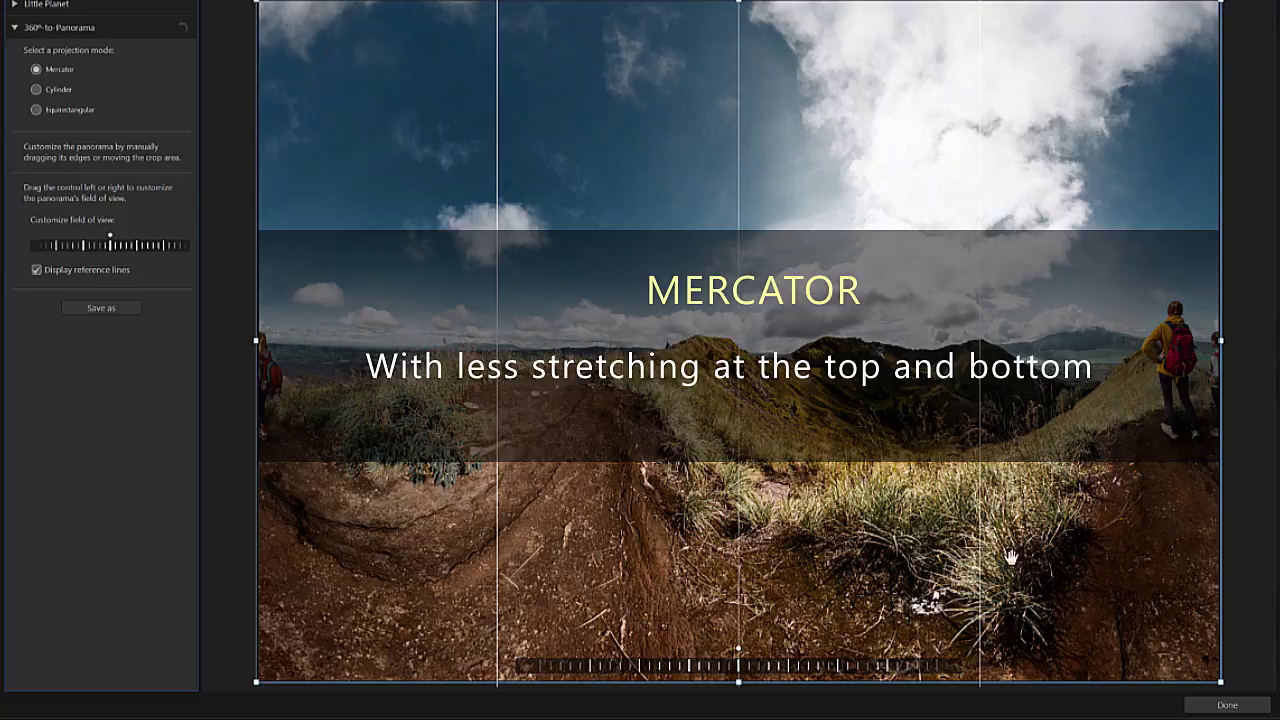
pyautogui.click(120, 112)
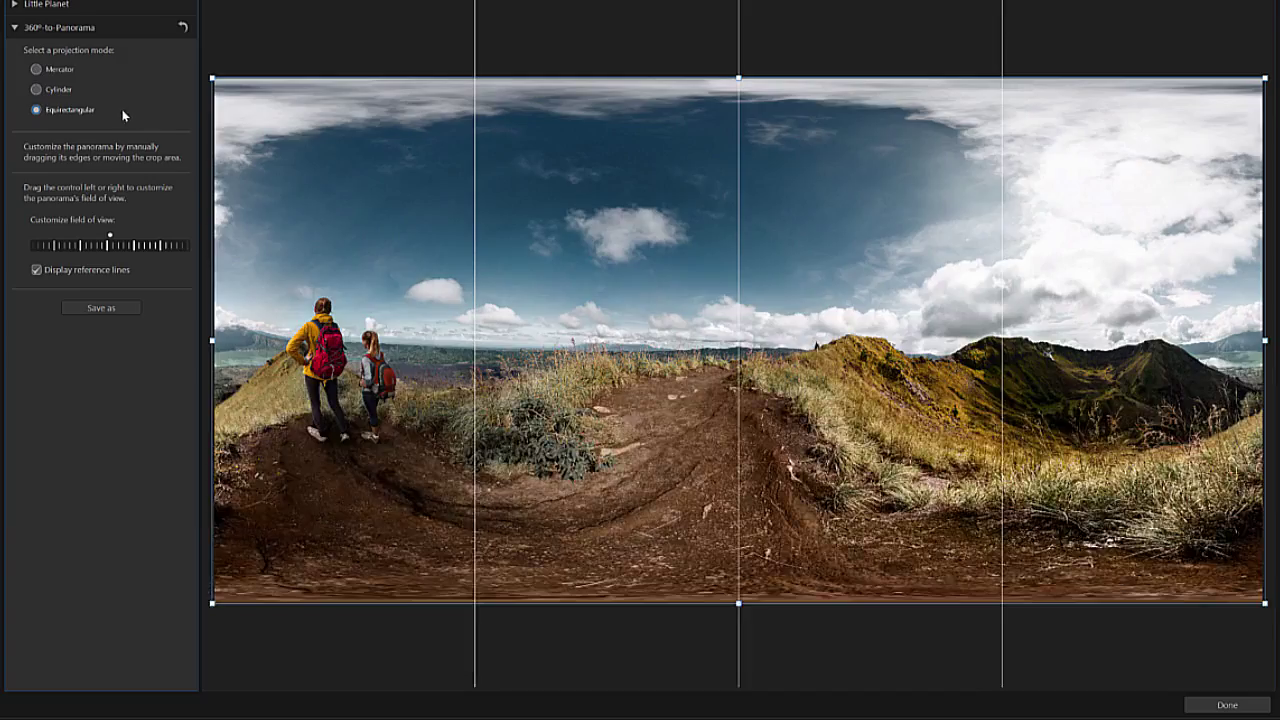
pyautogui.click(37, 90)
pyautogui.click(36, 69)
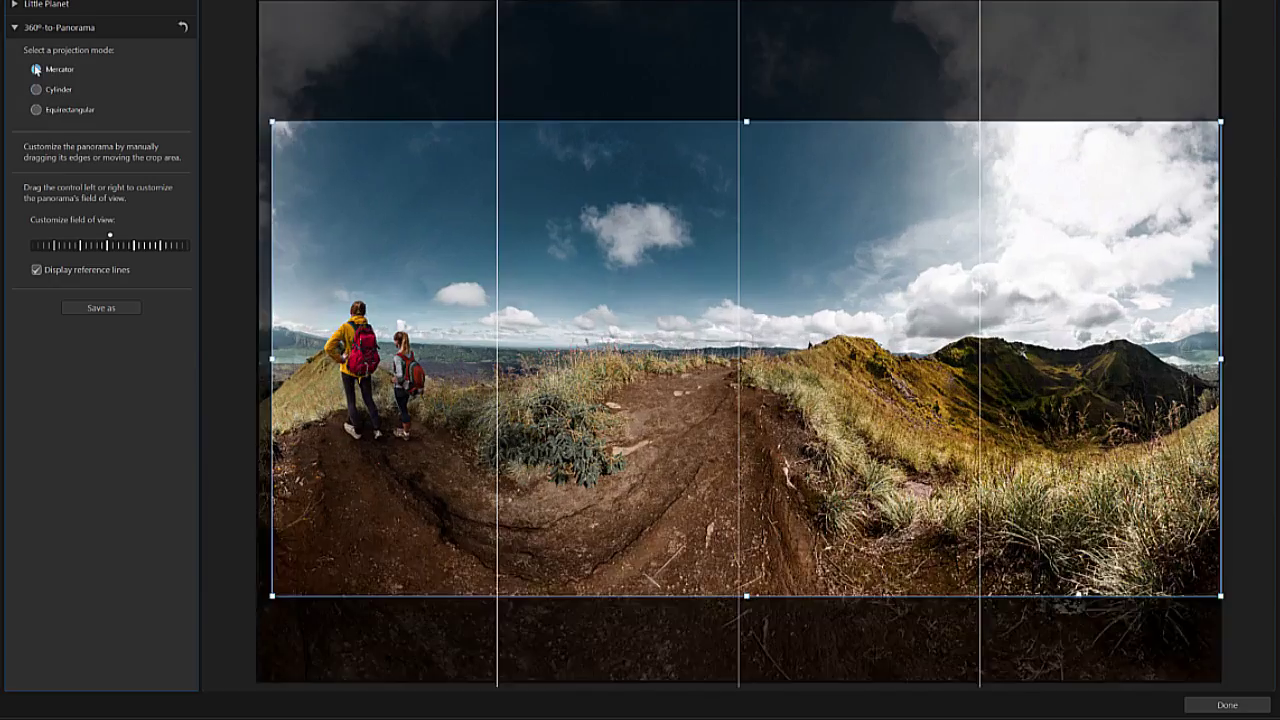
# Use Equirectangular projection and trim sky and ground off the panorama's top and bottom.
pyautogui.click(36, 110)
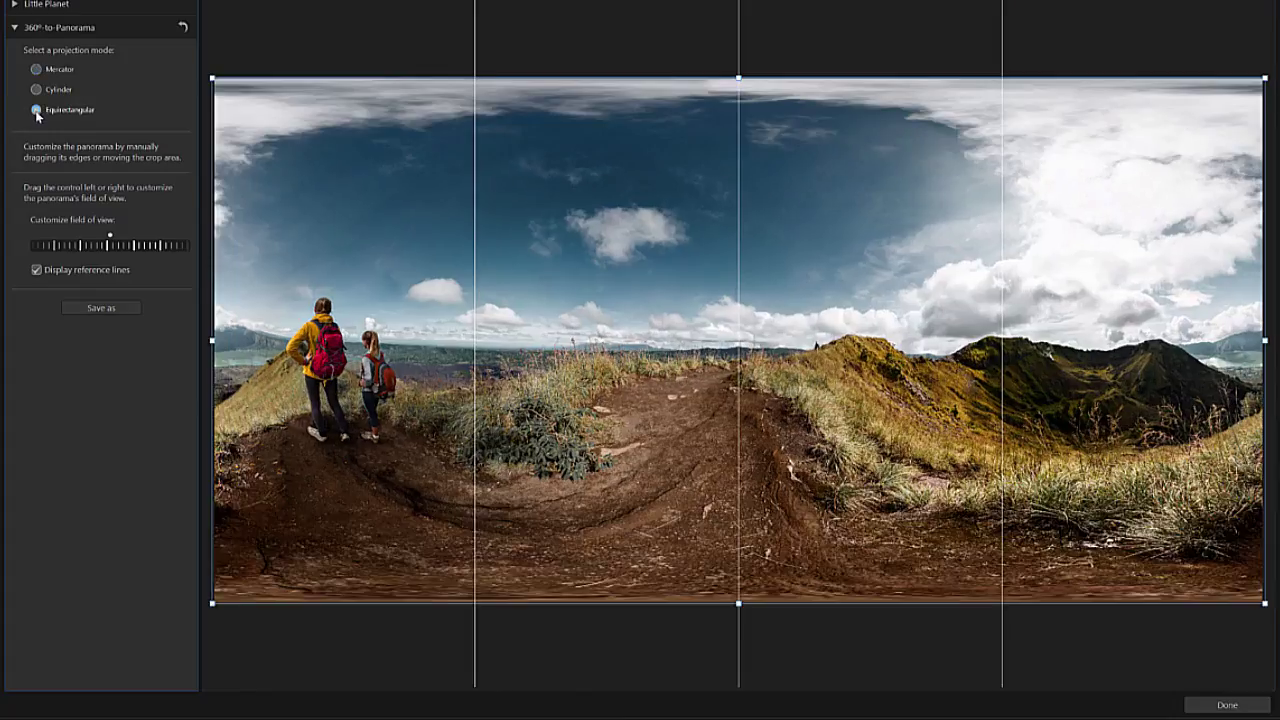
pyautogui.moveTo(216, 82)
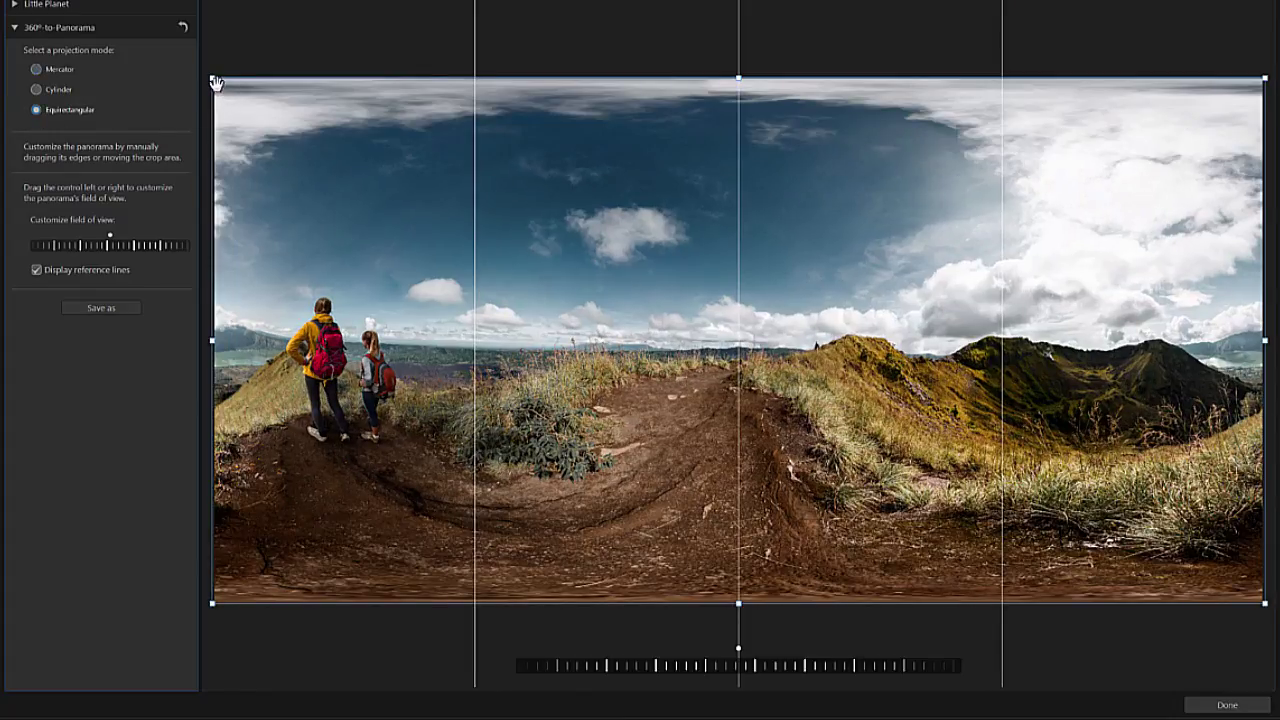
pyautogui.moveTo(213, 80); pyautogui.dragTo(224, 133)
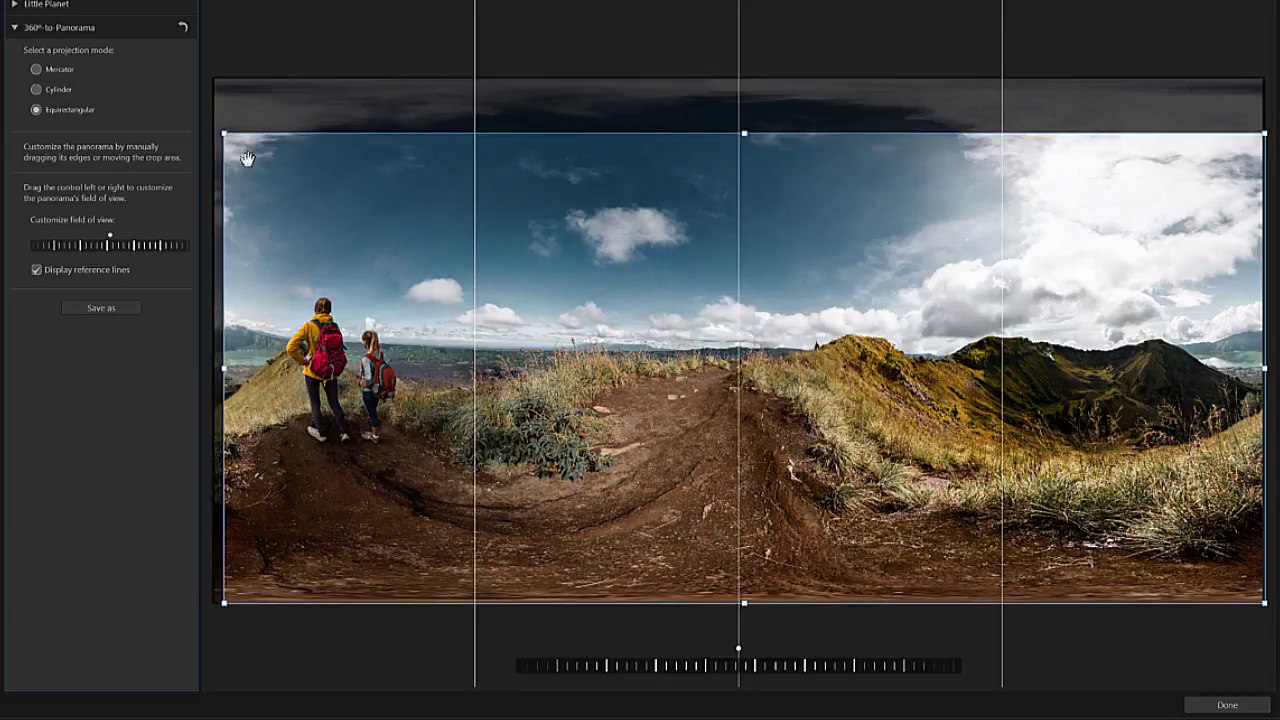
pyautogui.moveTo(744, 600); pyautogui.dragTo(744, 563)
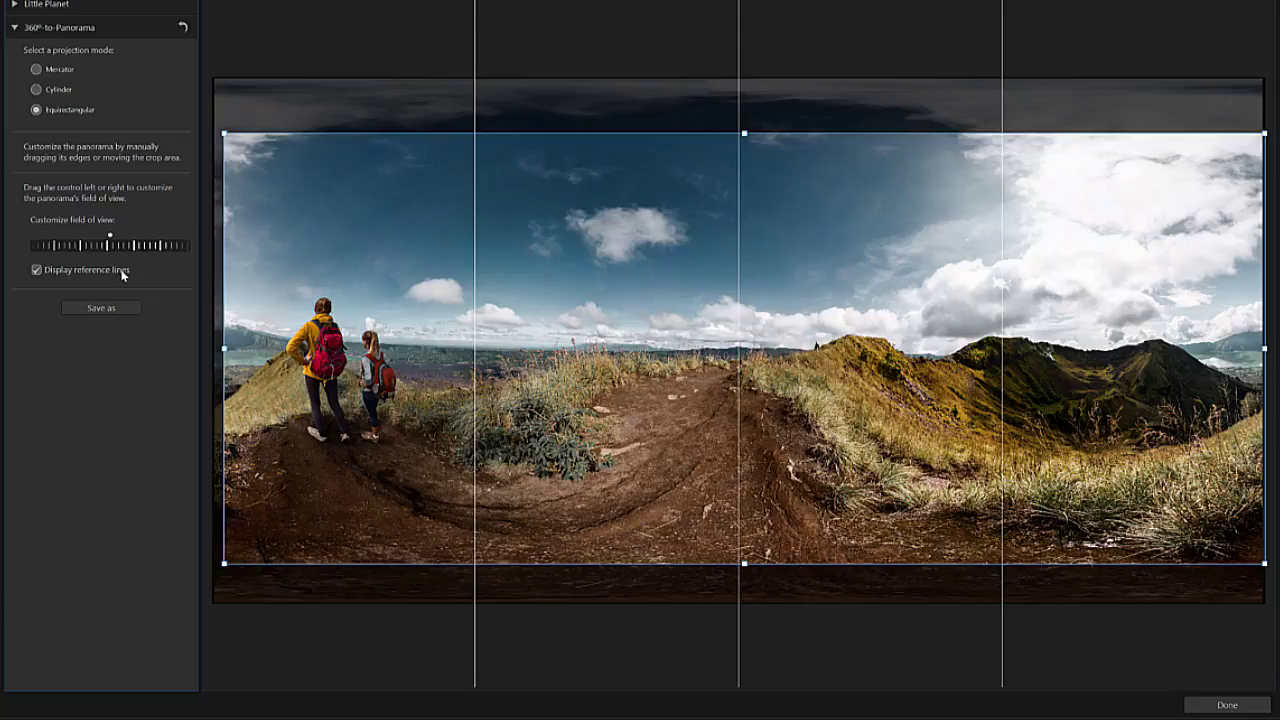
# Recentre the cropped panorama on the two hikers and save it as PANORAMA.
pyautogui.moveTo(108, 245); pyautogui.dragTo(381, 318)
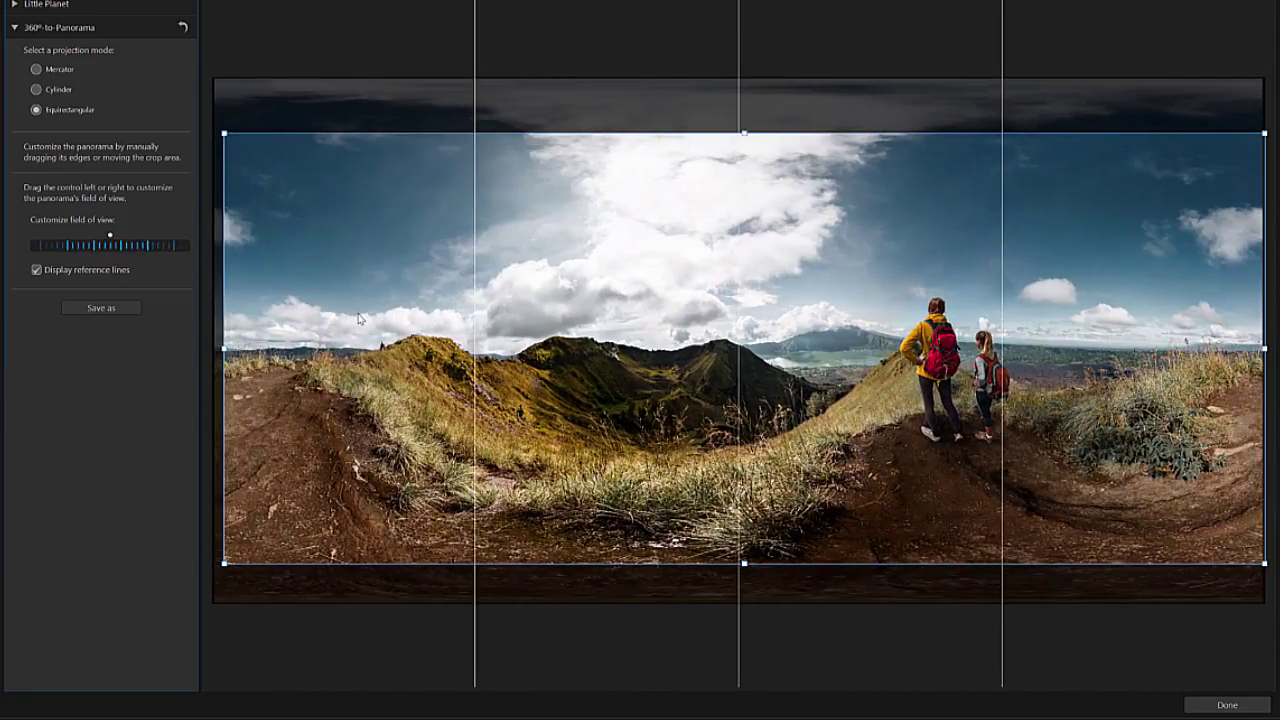
pyautogui.moveTo(381, 318); pyautogui.dragTo(356, 318)
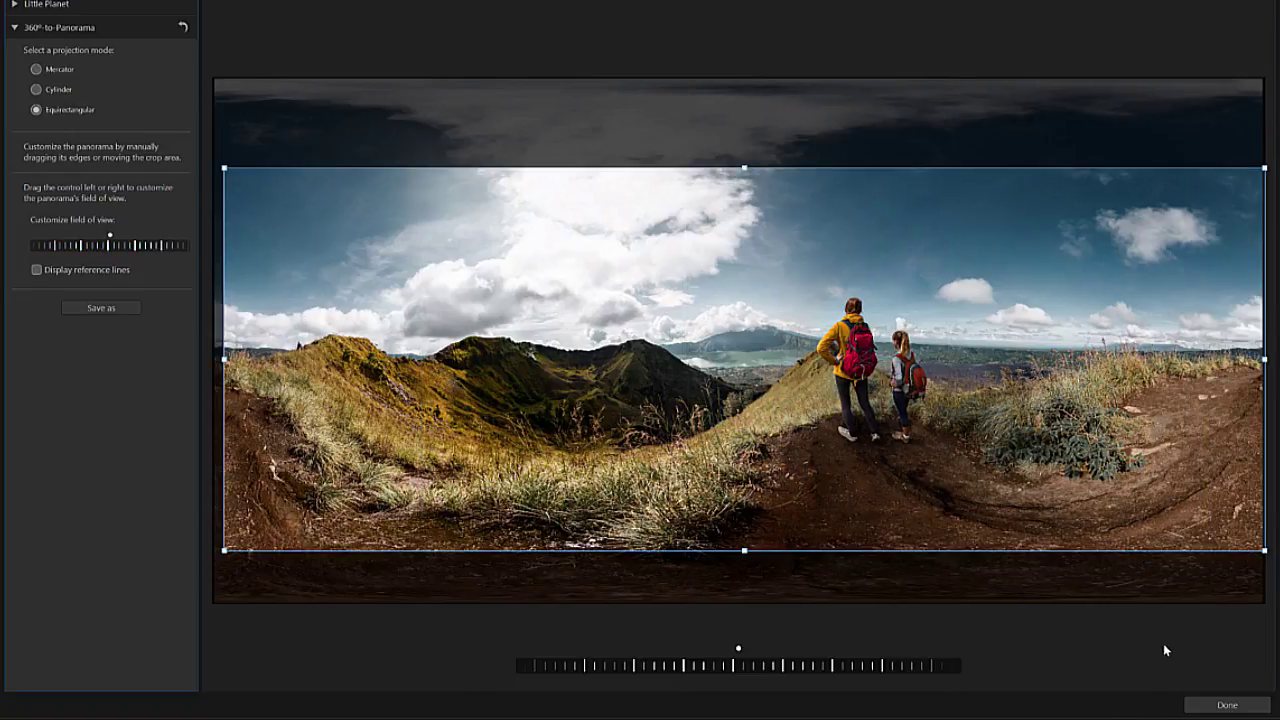
pyautogui.click(1219, 700)
pyautogui.write('PANORAMA')
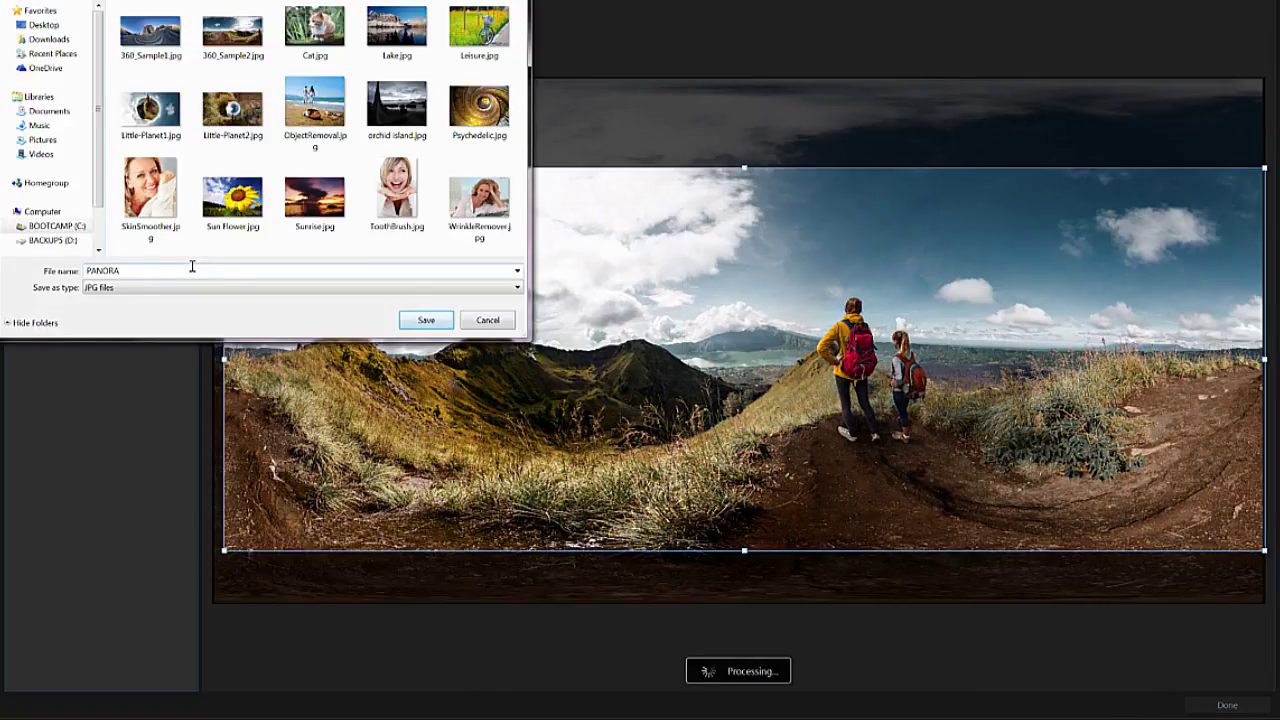
pyautogui.click(426, 320)
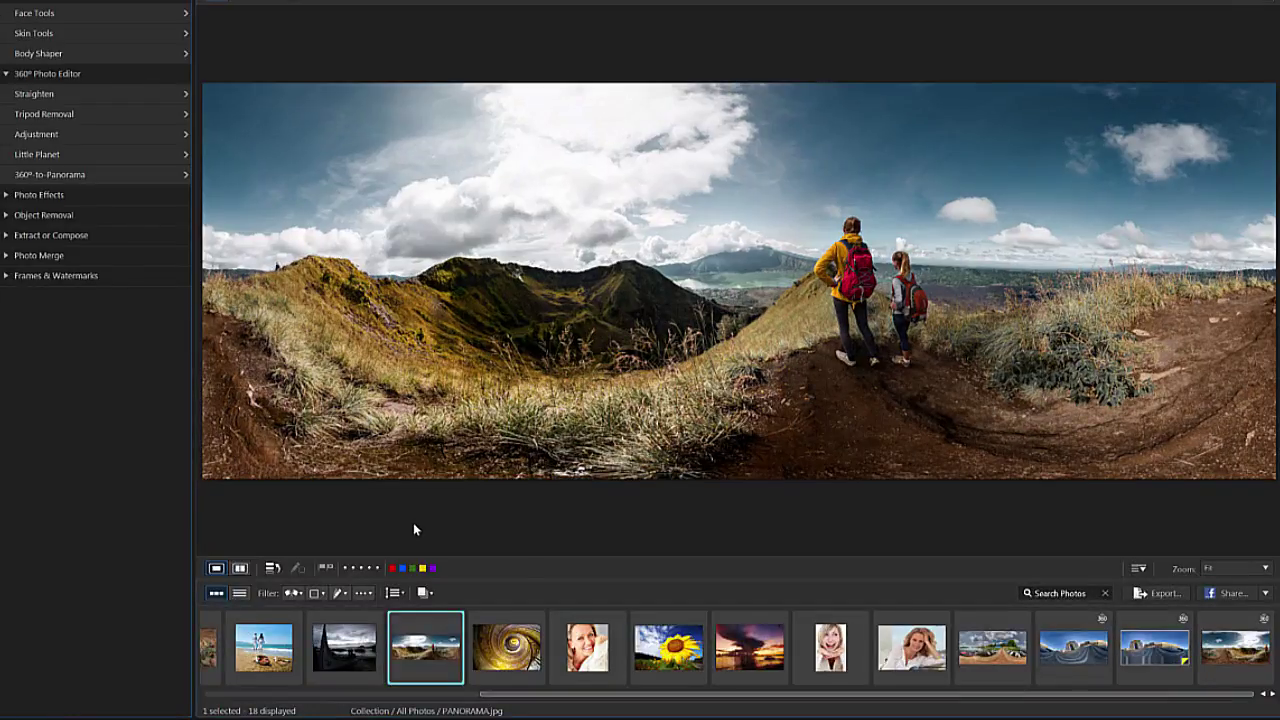